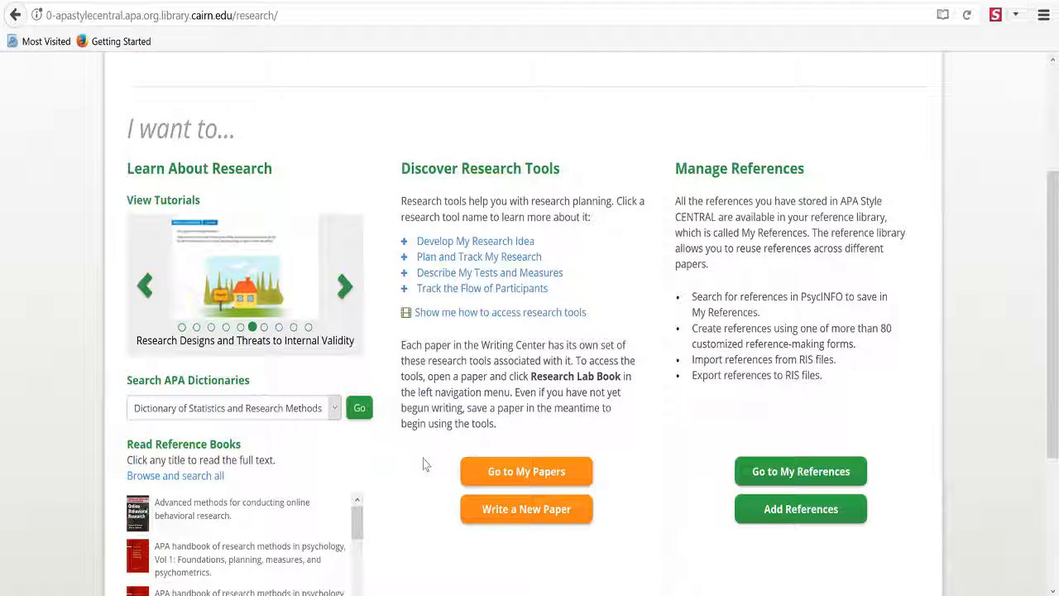
# Look over the home page and the APA dictionaries list, leaving it unchanged
pyautogui.scroll(2, 423, 459)
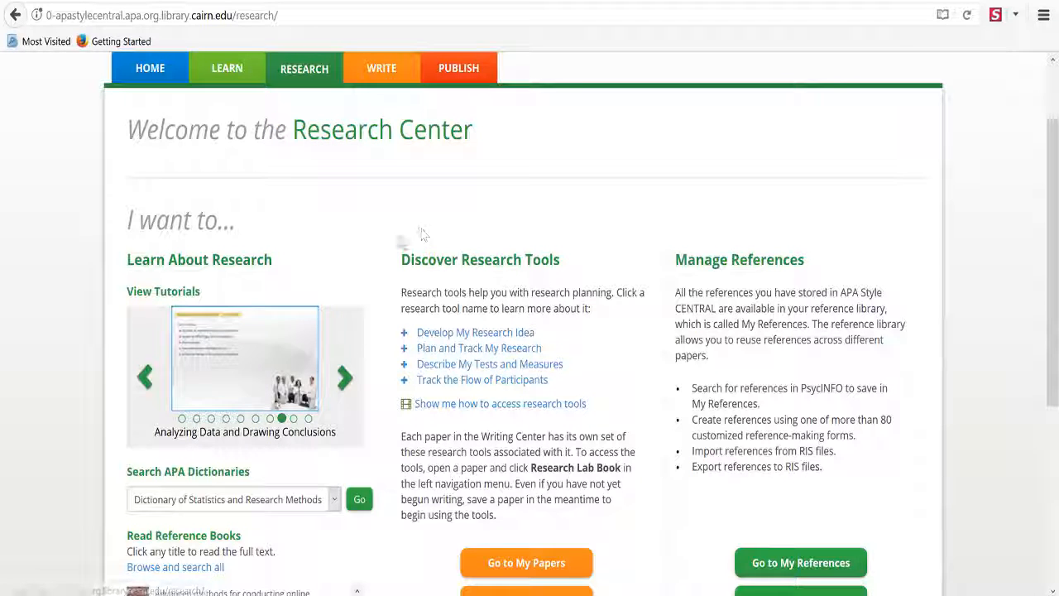
pyautogui.scroll(-4, 411, 283)
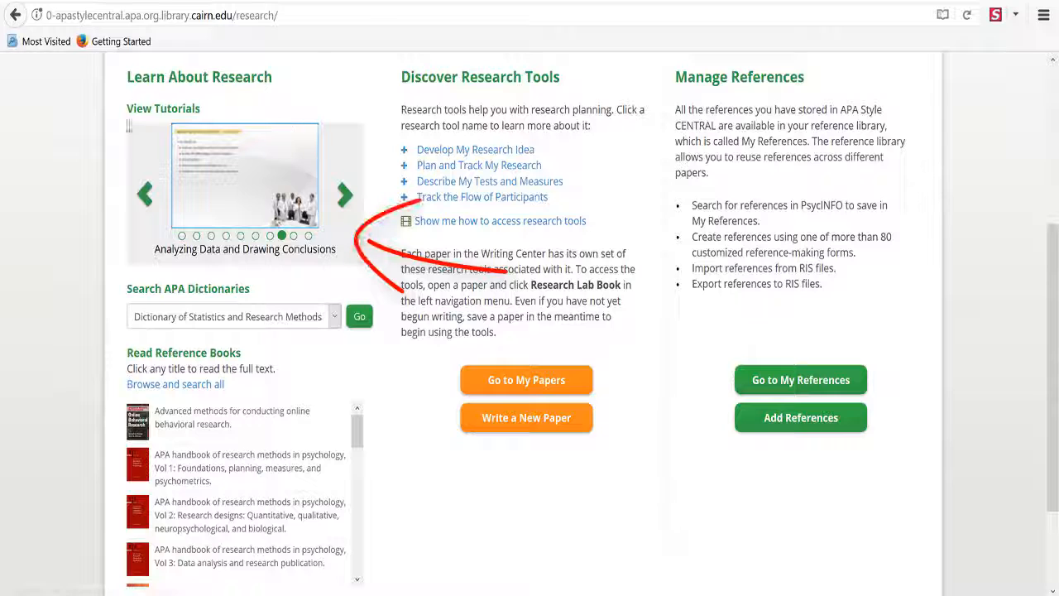
pyautogui.click(335, 318)
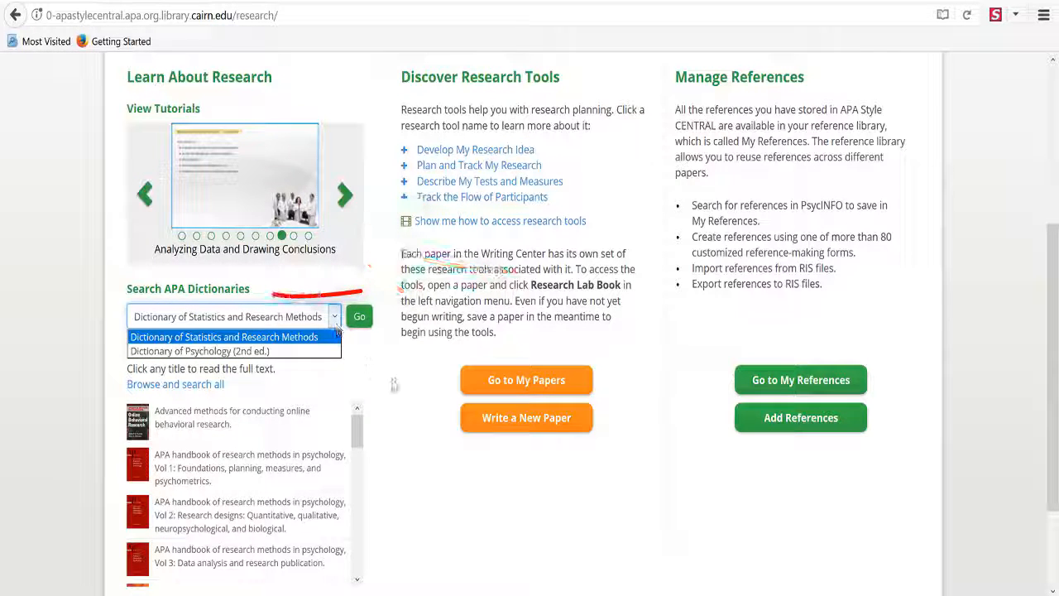
pyautogui.click(396, 385)
pyautogui.scroll(-2, 381, 392)
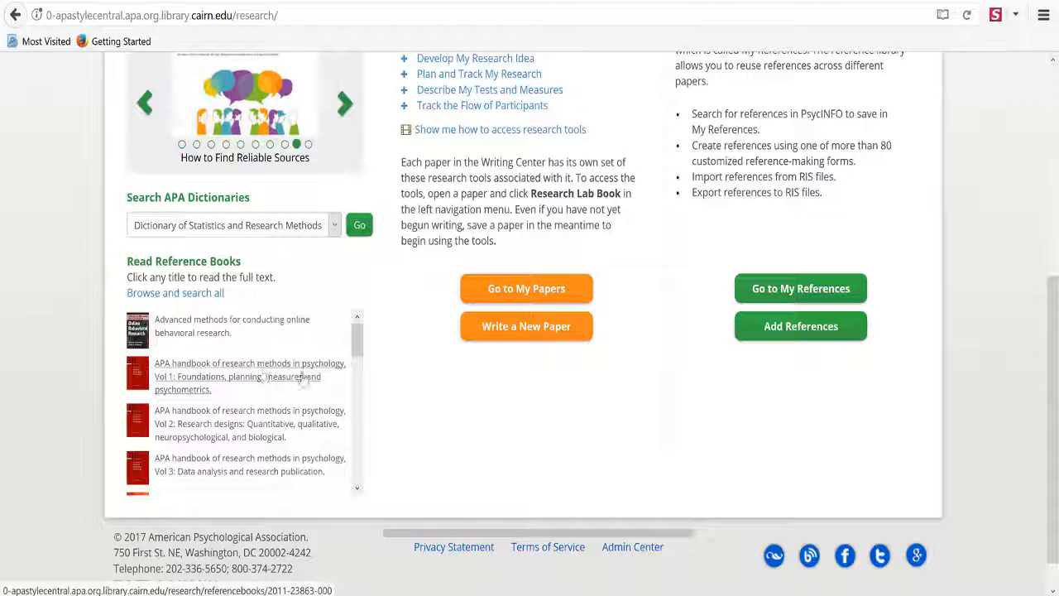
pyautogui.scroll(4, 457, 449)
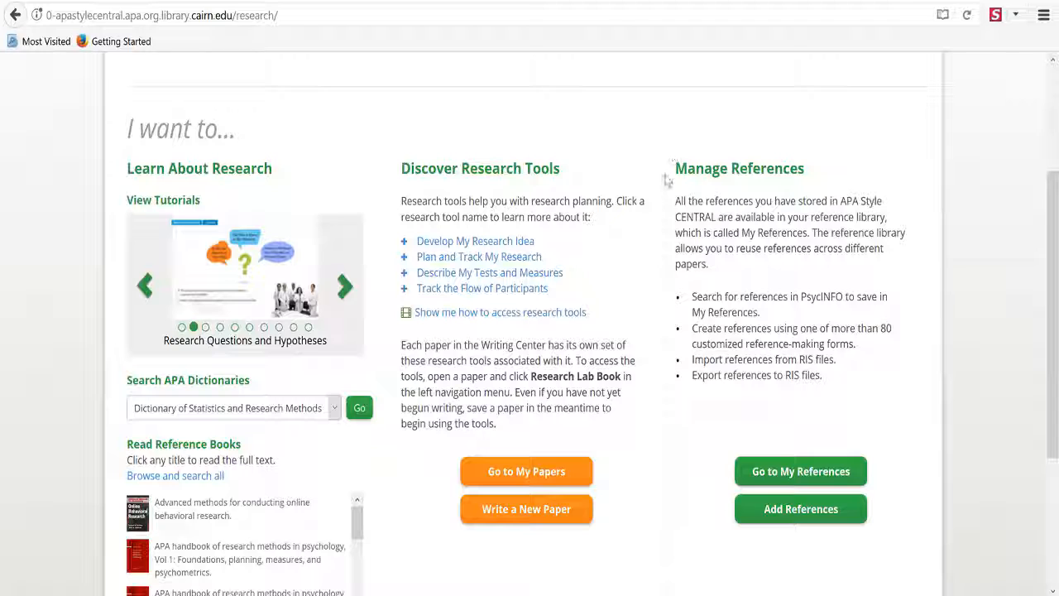
# Go to My File Cabinet > My References to list saved references sorted by author
pyautogui.scroll(3, 662, 191)
pyautogui.click(844, 89)
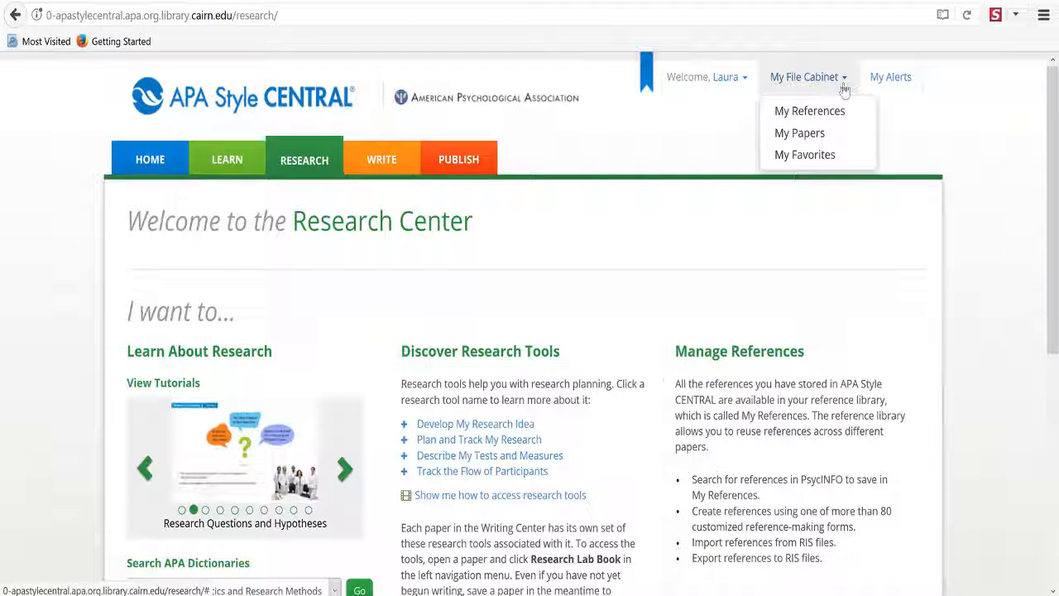
pyautogui.click(824, 121)
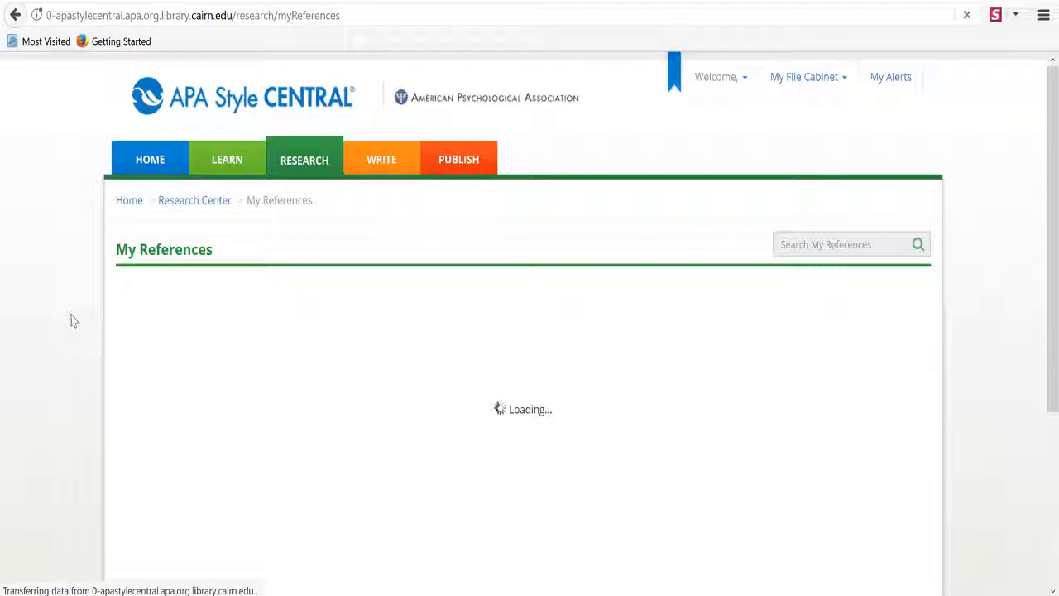
pyautogui.scroll(-3, 72, 321)
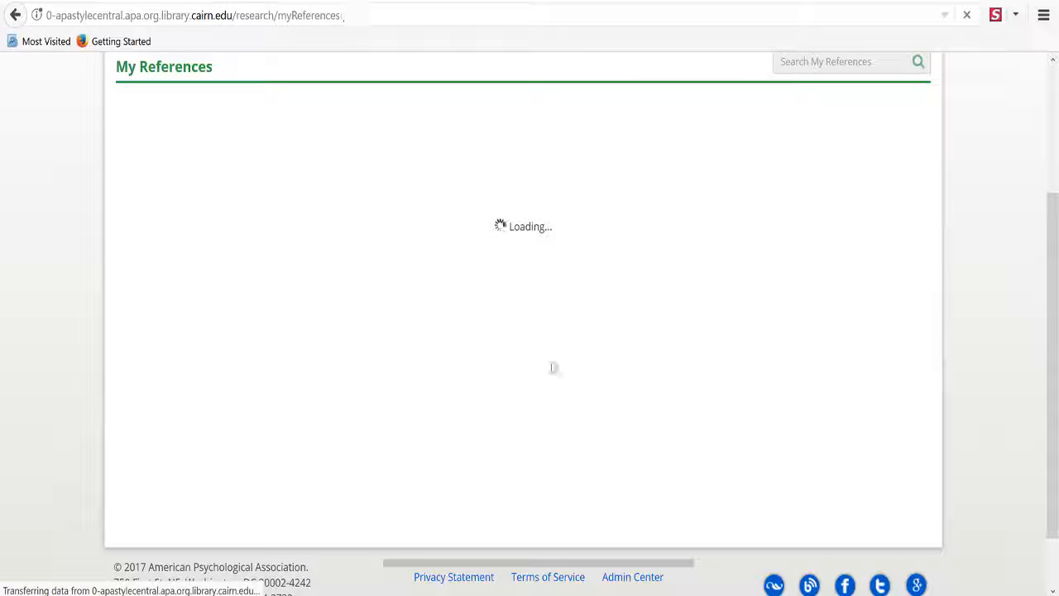
pyautogui.scroll(1, 466, 303)
pyautogui.scroll(2, 466, 308)
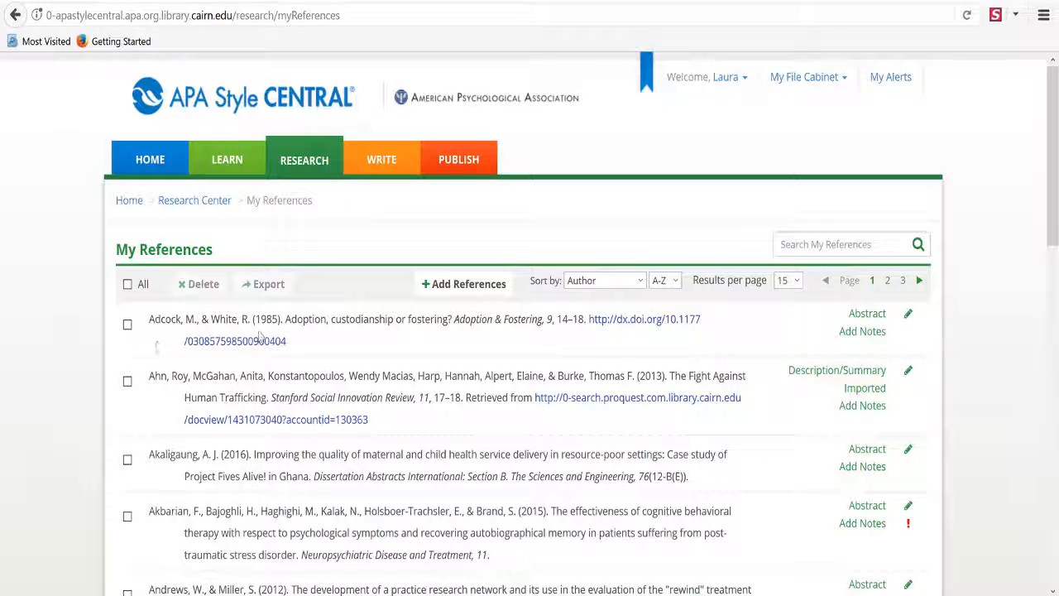
# On Add References, review the Create reference types, then return to the RIS Import form
pyautogui.click(465, 289)
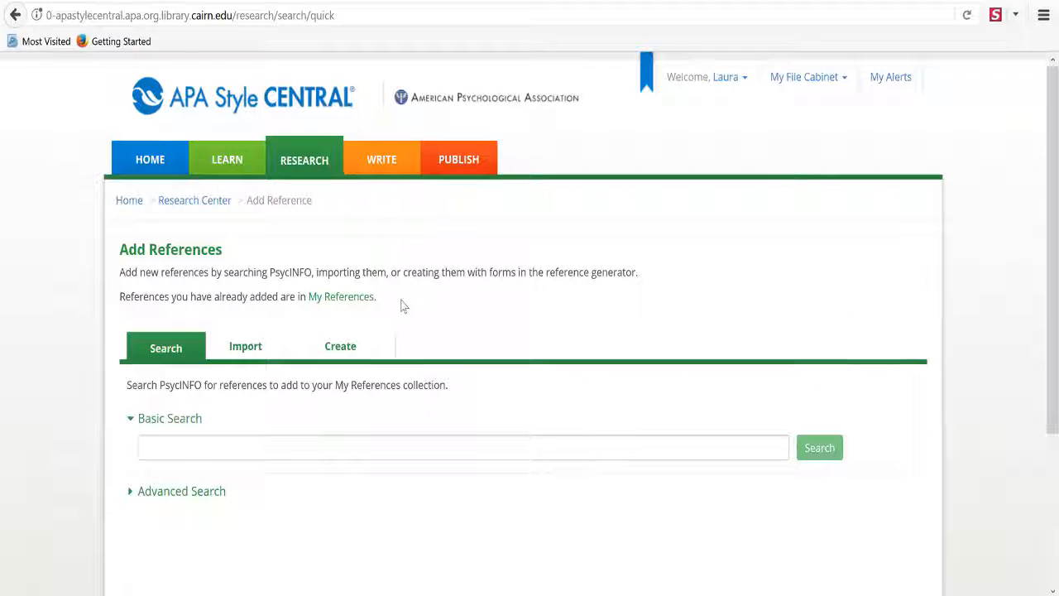
pyautogui.scroll(-2, 256, 405)
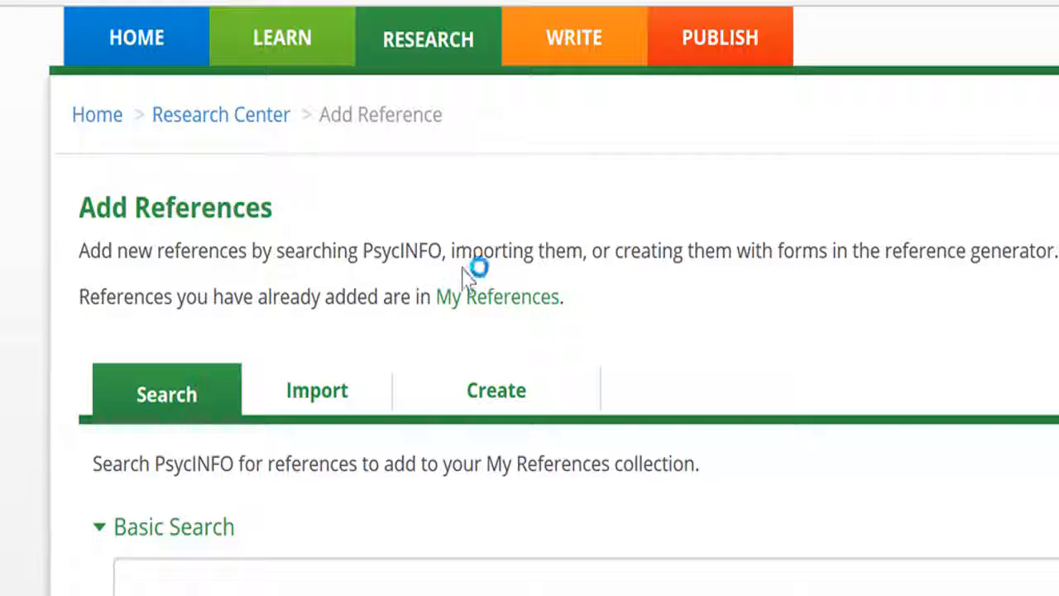
pyautogui.click(331, 398)
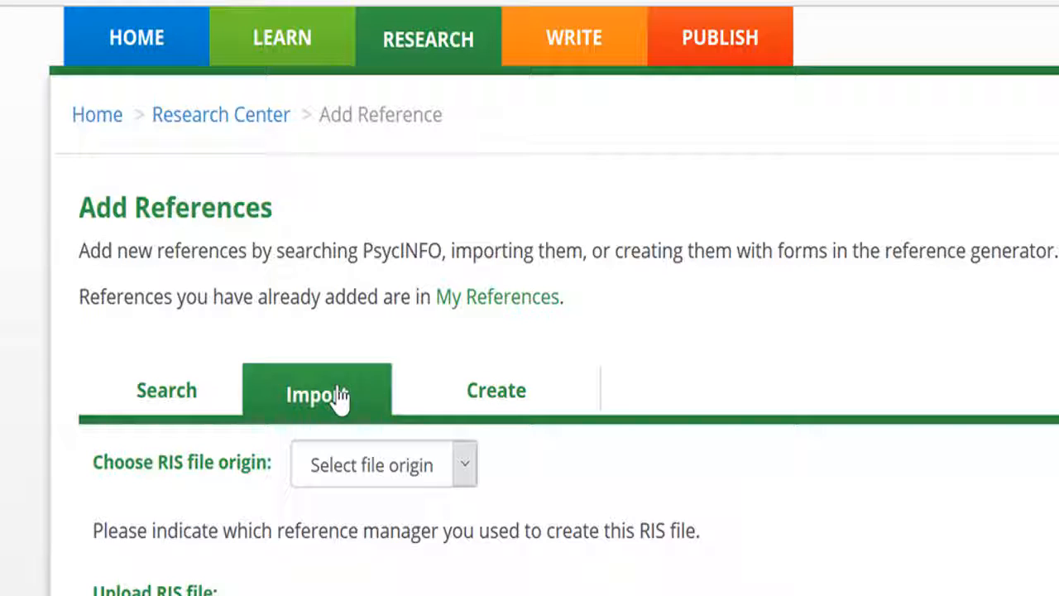
pyautogui.click(478, 395)
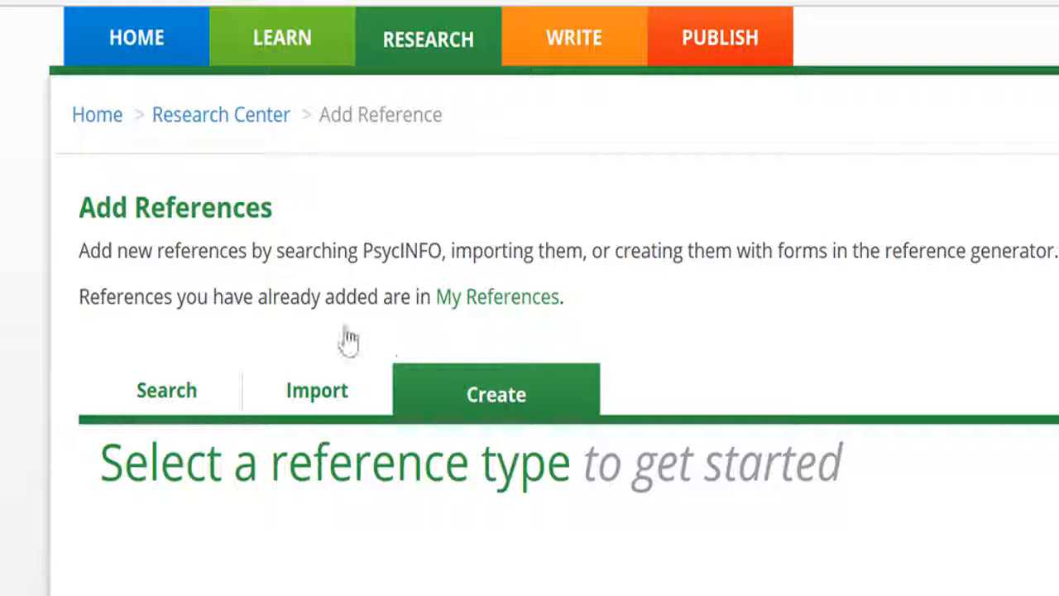
pyautogui.scroll(-1, 156, 256)
pyautogui.scroll(-2, 156, 257)
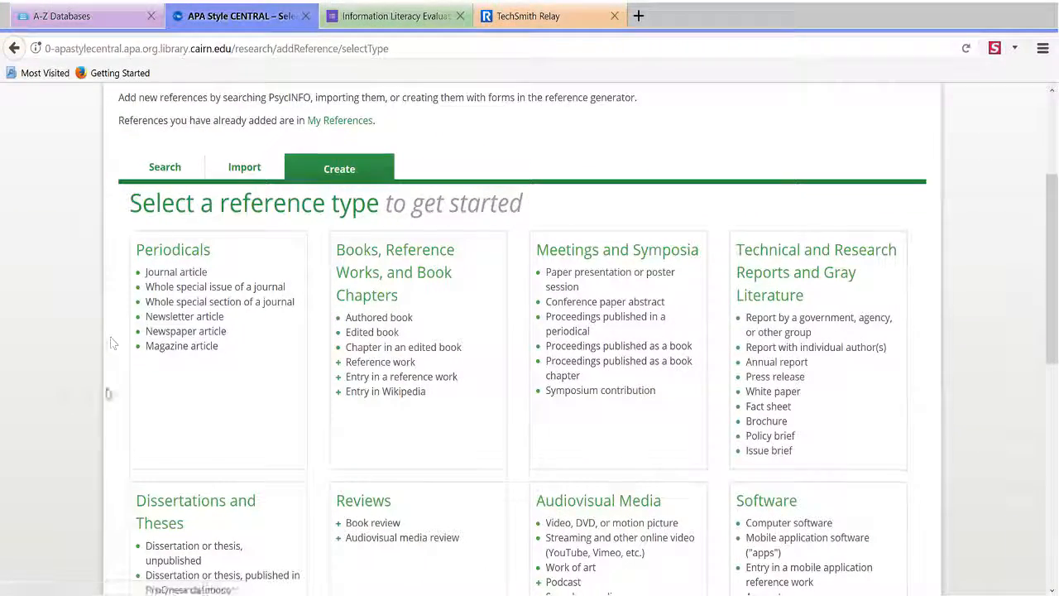
pyautogui.scroll(-4, 273, 315)
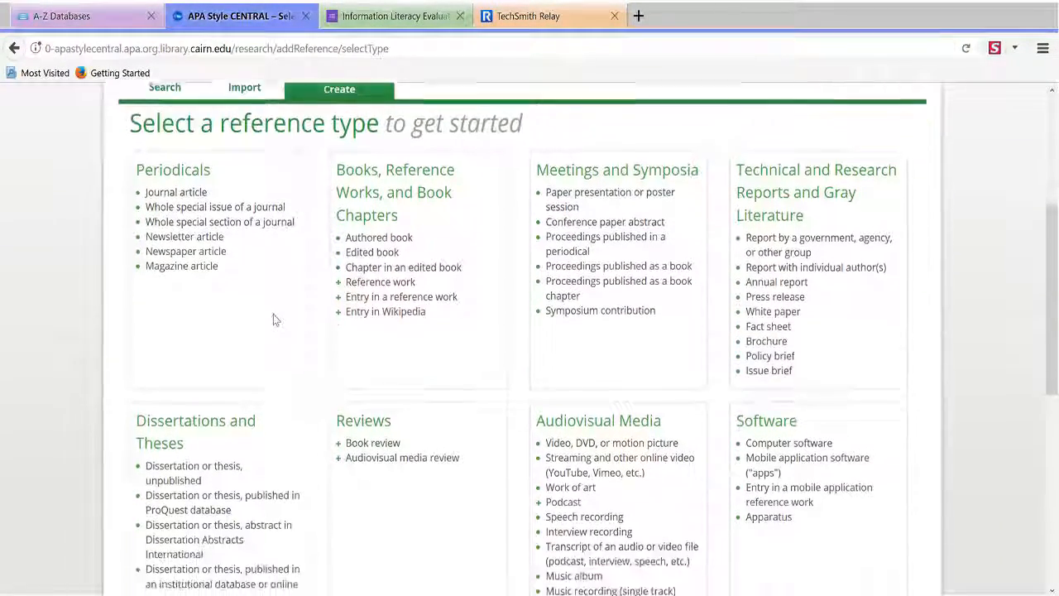
pyautogui.scroll(-2, 273, 319)
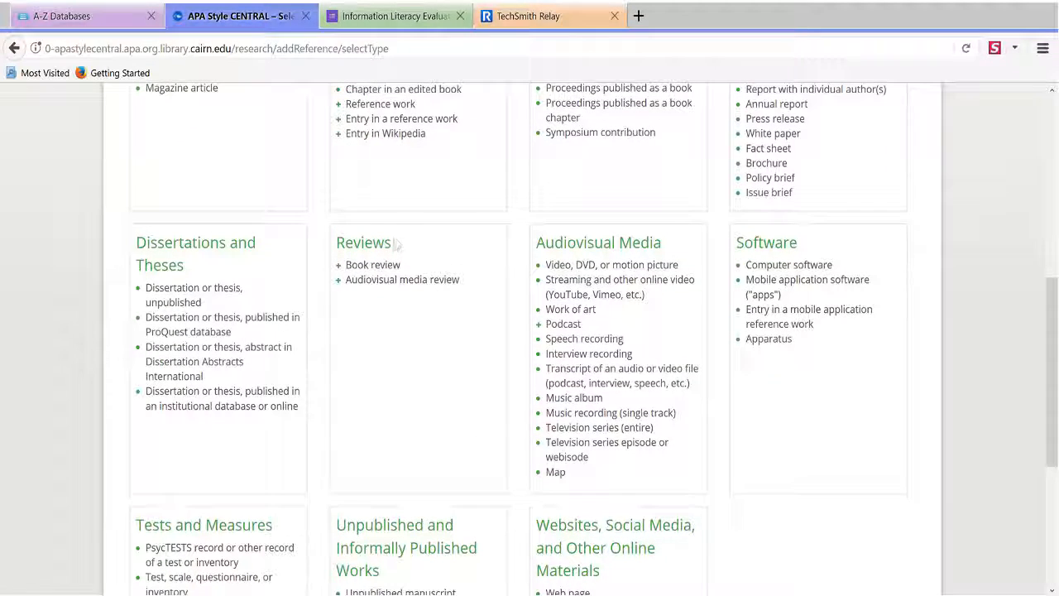
pyautogui.scroll(-6, 306, 511)
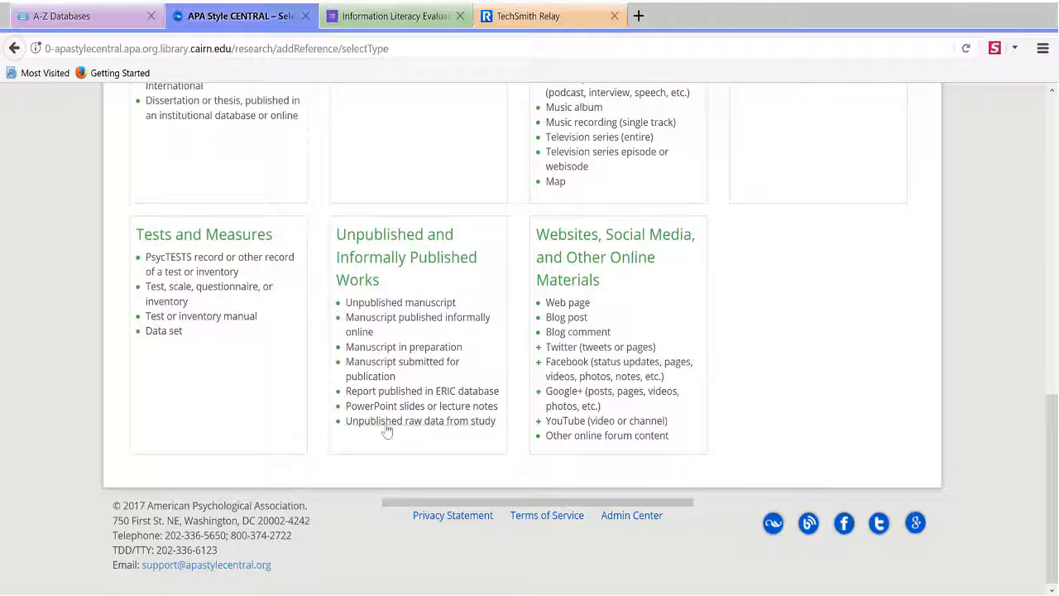
pyautogui.scroll(8, 460, 313)
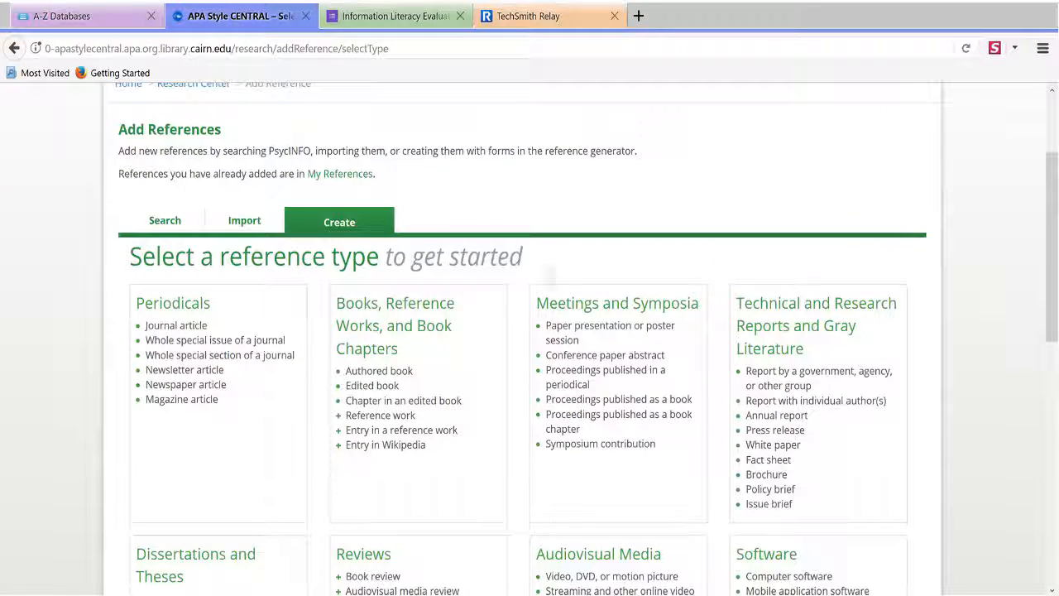
pyautogui.click(241, 222)
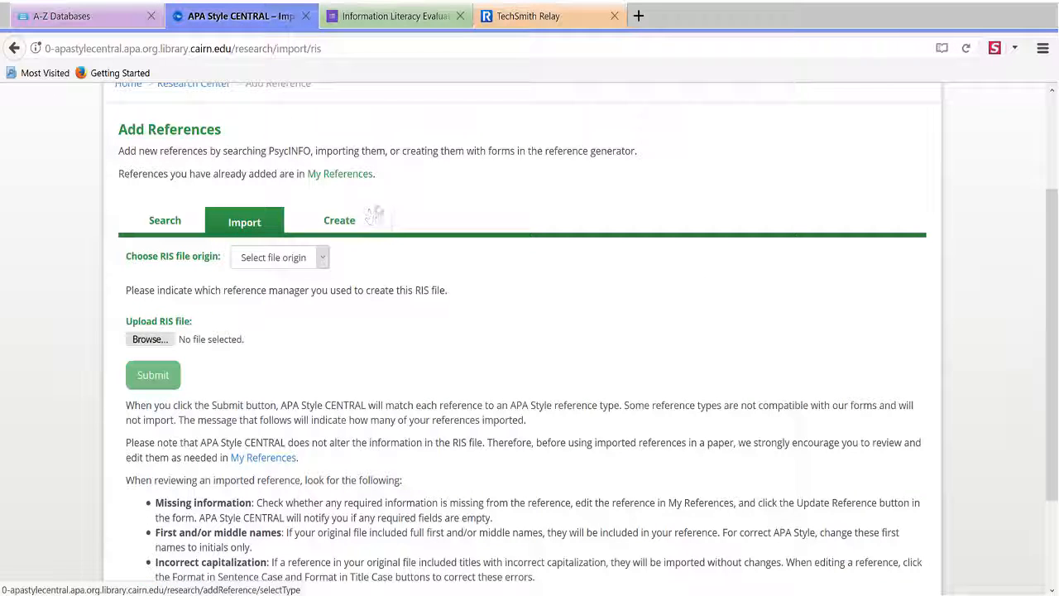
# Filter the A-Z Databases list to letter P and open PsycARTICLES in EBSCOhost
pyautogui.click(115, 20)
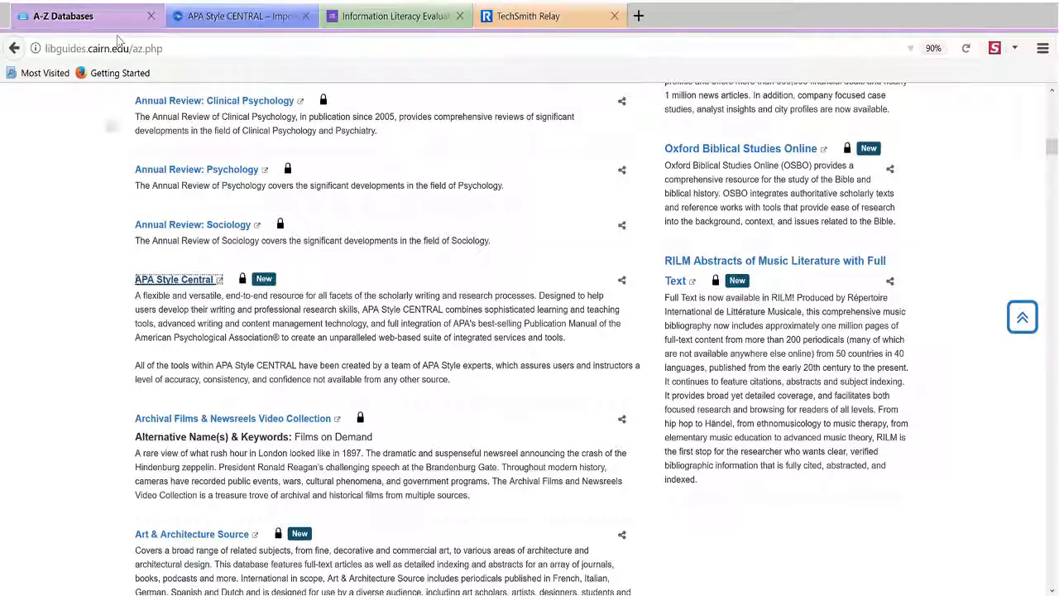
pyautogui.scroll(5, 88, 273)
pyautogui.scroll(4, 88, 273)
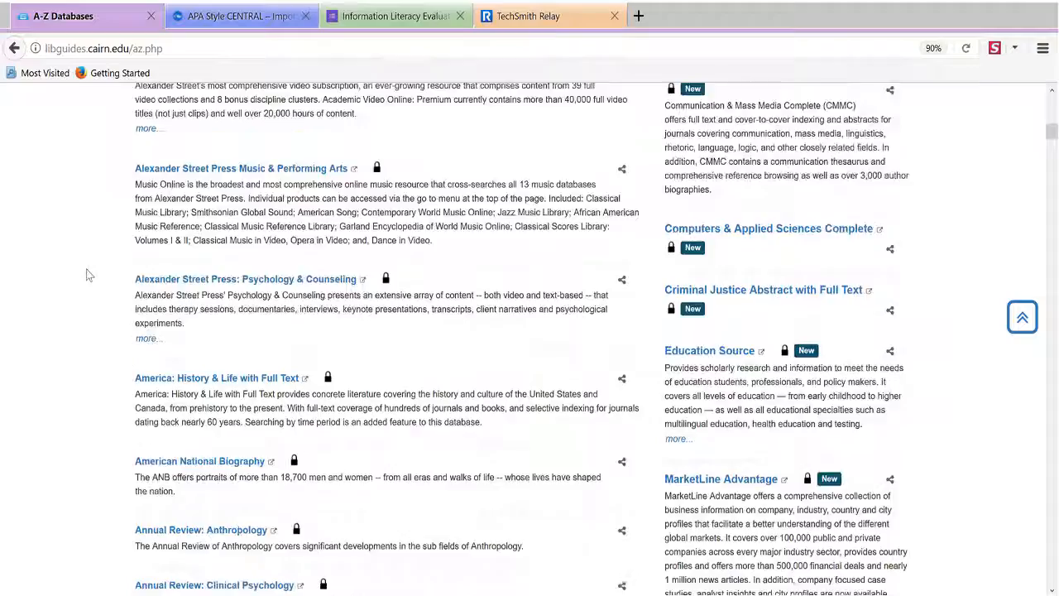
pyautogui.scroll(8, 99, 272)
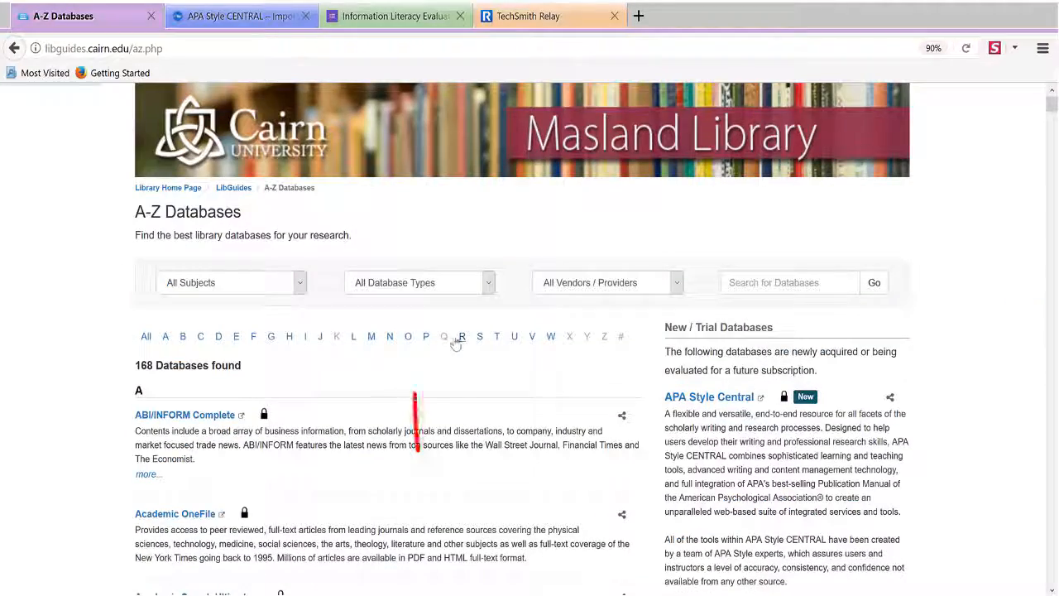
pyautogui.click(426, 336)
pyautogui.scroll(-3, 55, 419)
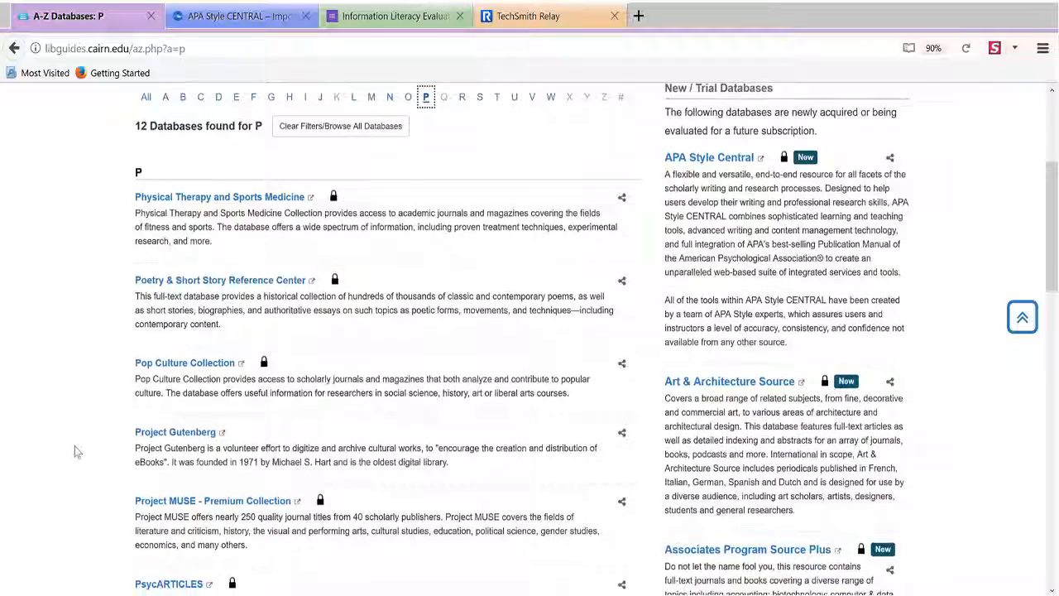
pyautogui.scroll(-3, 74, 447)
pyautogui.click(185, 360)
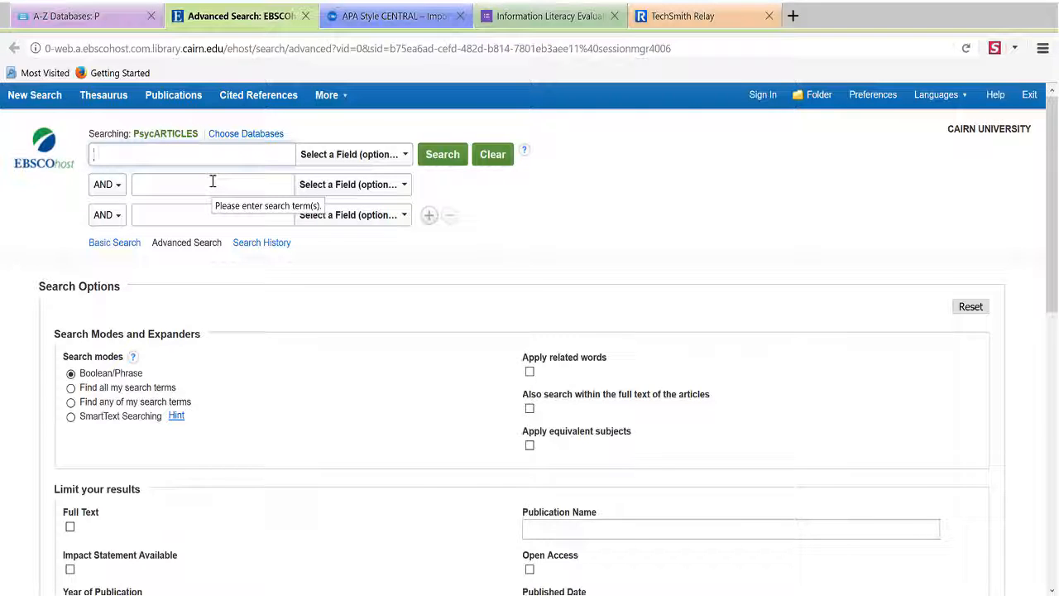
# Search PsycARTICLES for 'foster care system' AND 'America'
pyautogui.write('foste')
pyautogui.press('BackSpace')
pyautogui.press('BackSpace')
pyautogui.press('BackSpace')
pyautogui.write('se')
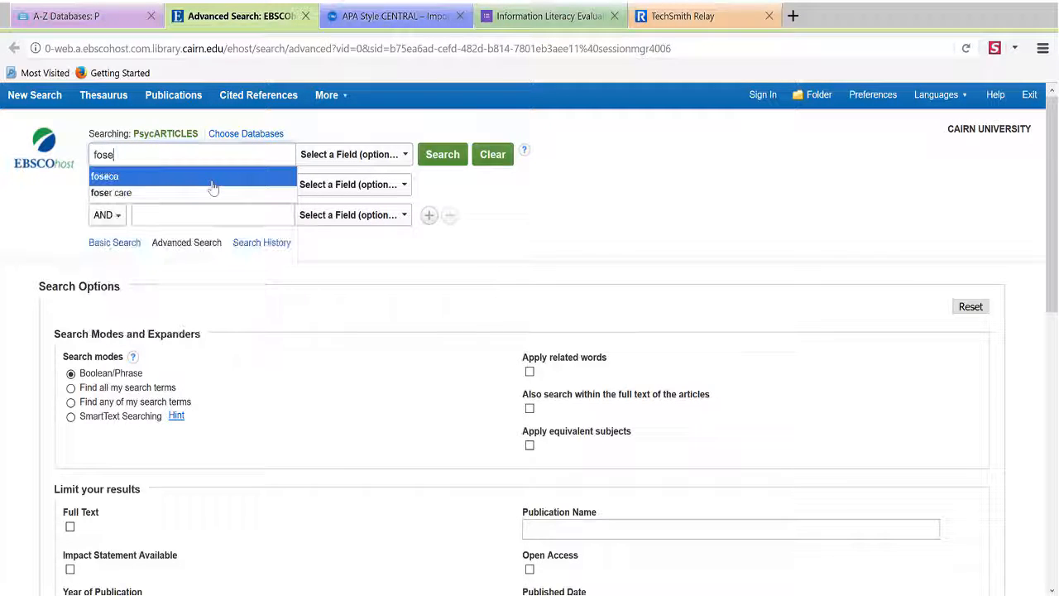
pyautogui.press('BackSpace')
pyautogui.write('ter care')
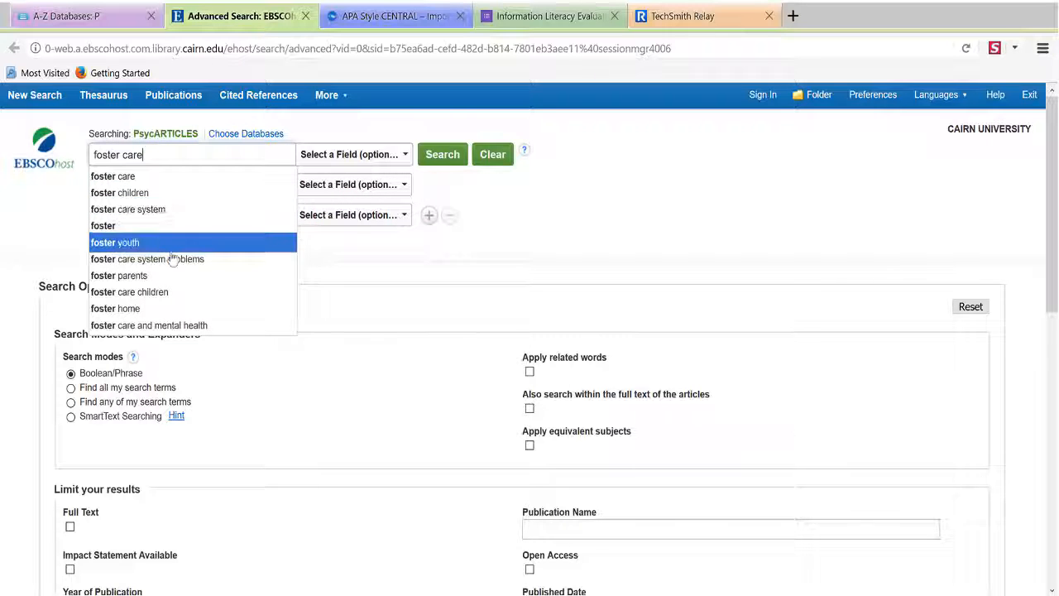
pyautogui.click(166, 212)
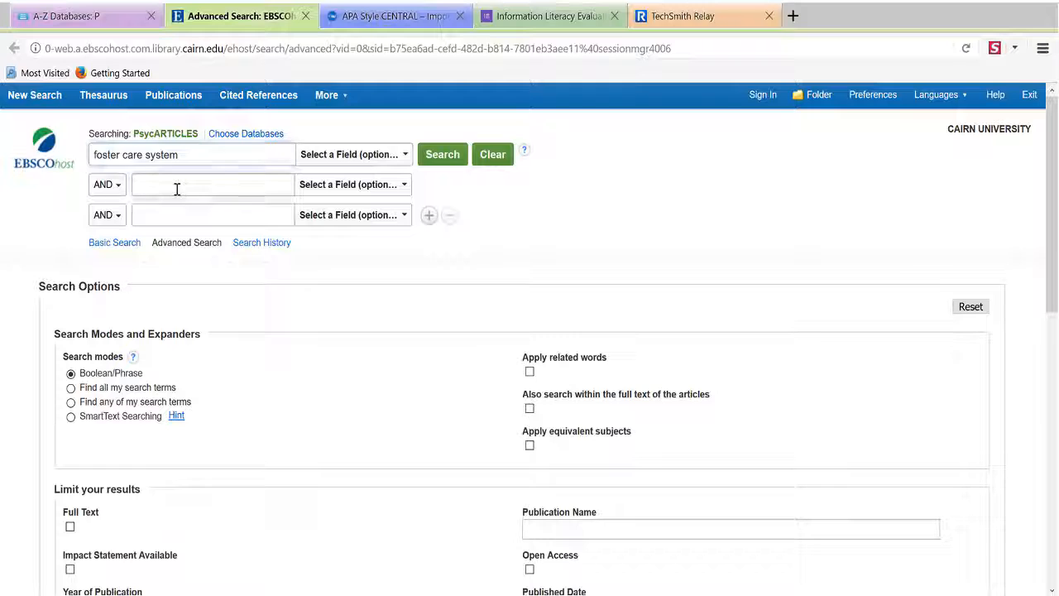
pyautogui.click(176, 189)
pyautogui.write('America')
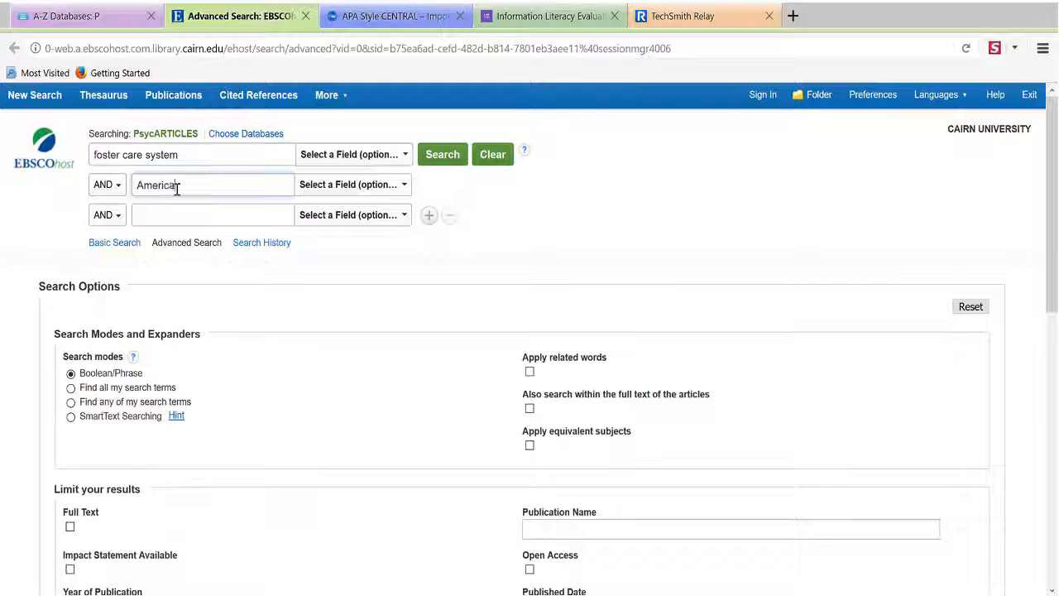
pyautogui.click(460, 159)
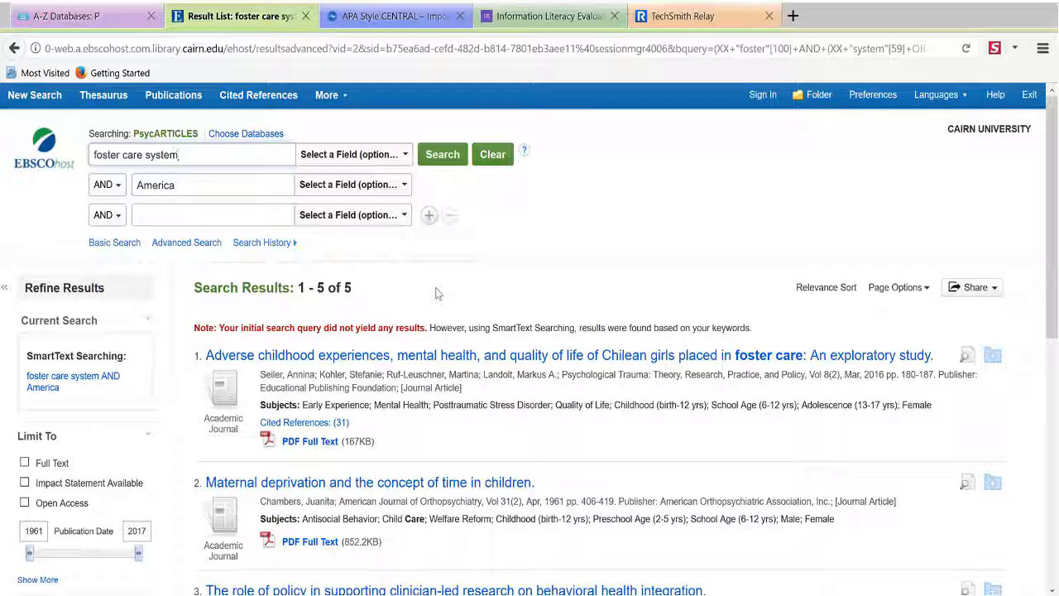
# Drop 'system' to rerun as foster care AND America (2 results), then open Choose Databases
pyautogui.press('BackSpace')
pyautogui.press('BackSpace')
pyautogui.press('BackSpace')
pyautogui.press('BackSpace')
pyautogui.press('BackSpace')
pyautogui.press('BackSpace')
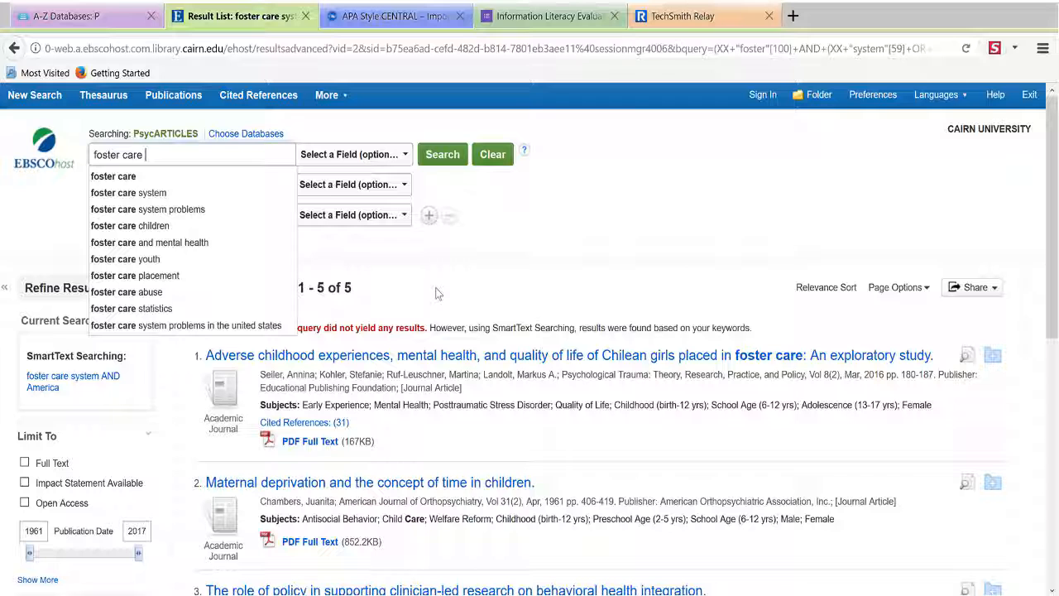
pyautogui.press('Return')
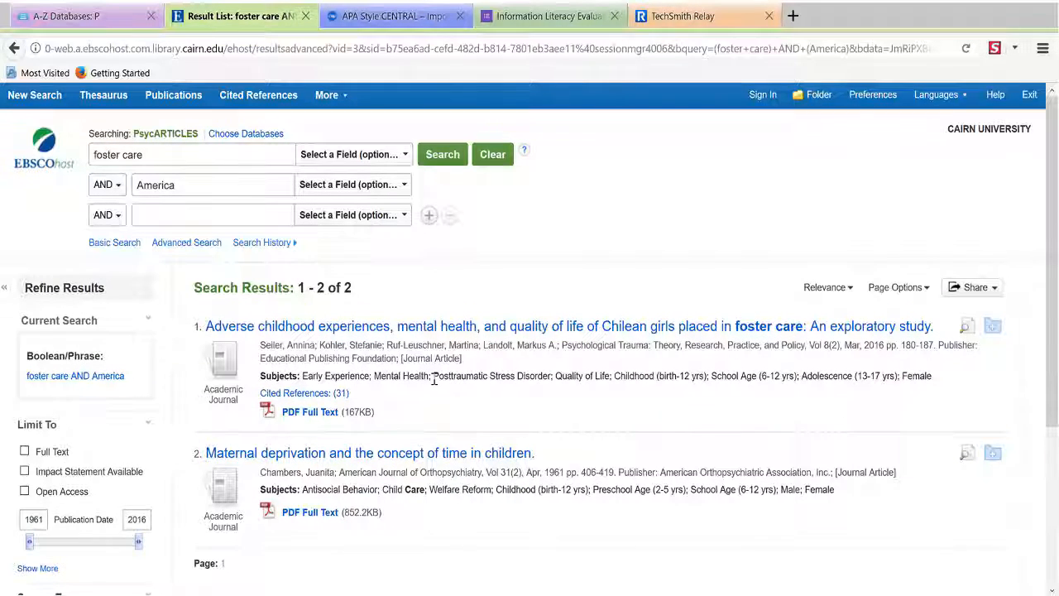
pyautogui.scroll(-2, 432, 383)
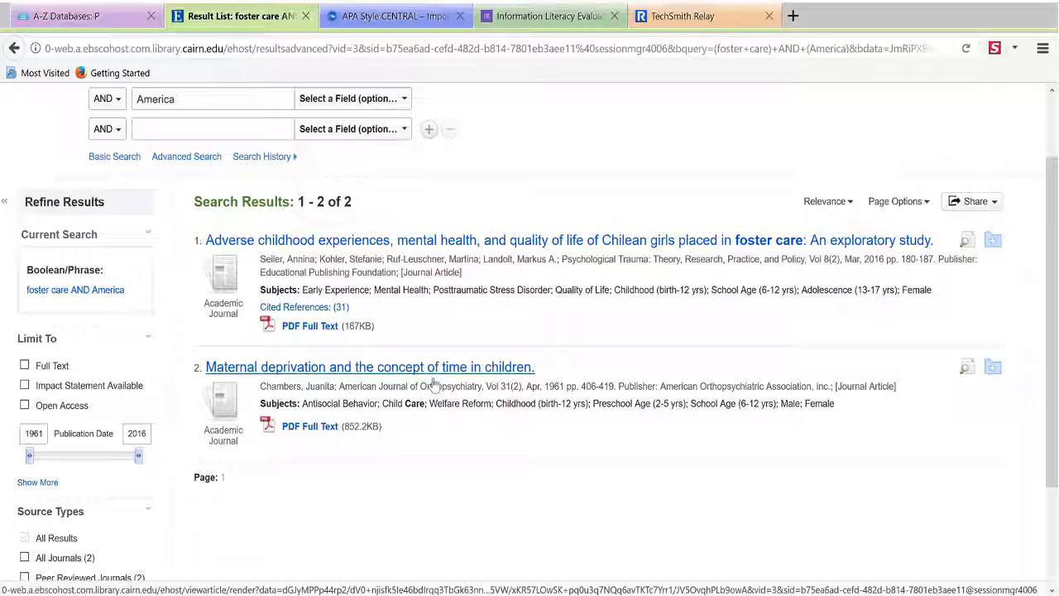
pyautogui.scroll(-2, 432, 385)
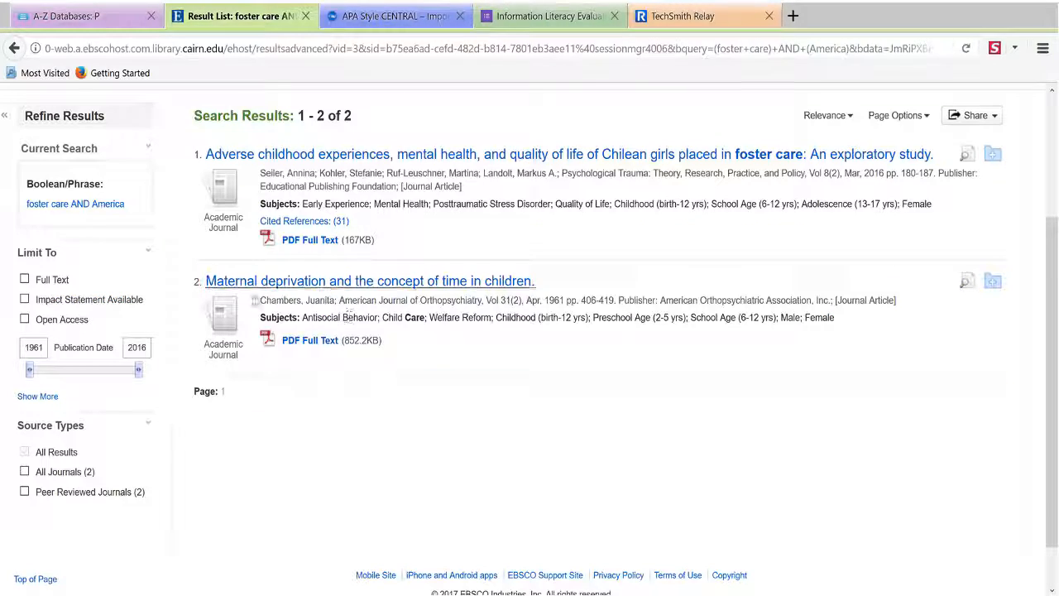
pyautogui.scroll(3, 399, 447)
pyautogui.scroll(1, 399, 447)
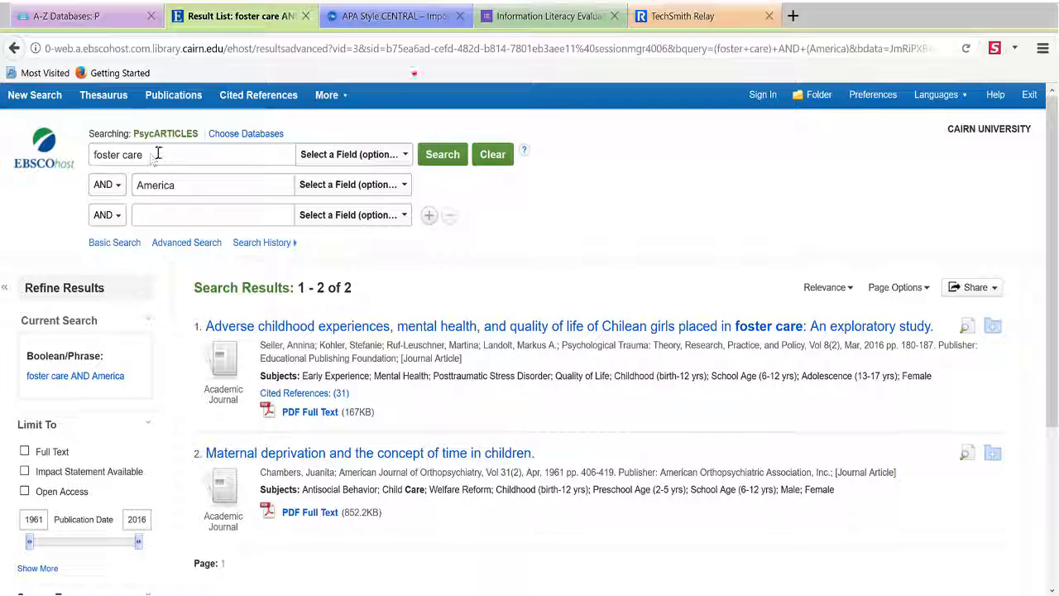
pyautogui.click(262, 132)
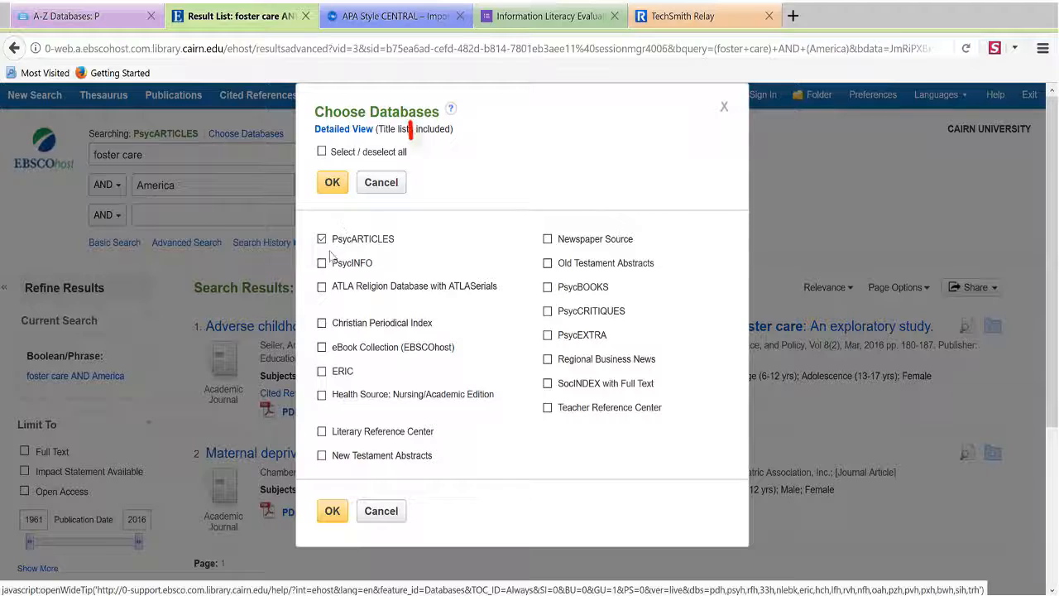
# Add PsycBOOKS and SocINDEX with Full Text (267 results) and save 'Child Foster Care System in America' to the folder
pyautogui.click(547, 287)
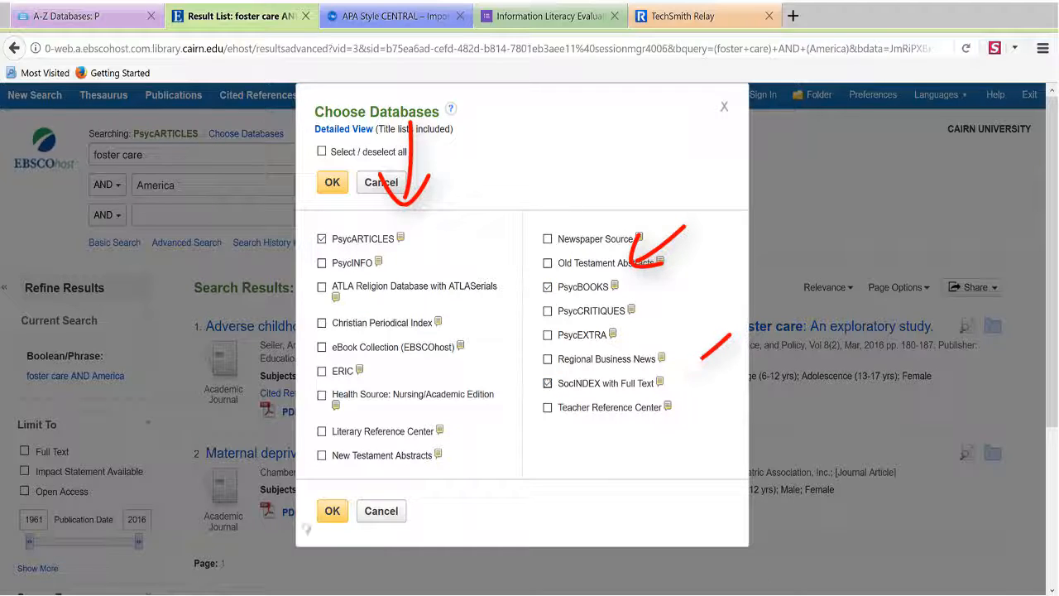
pyautogui.click(332, 511)
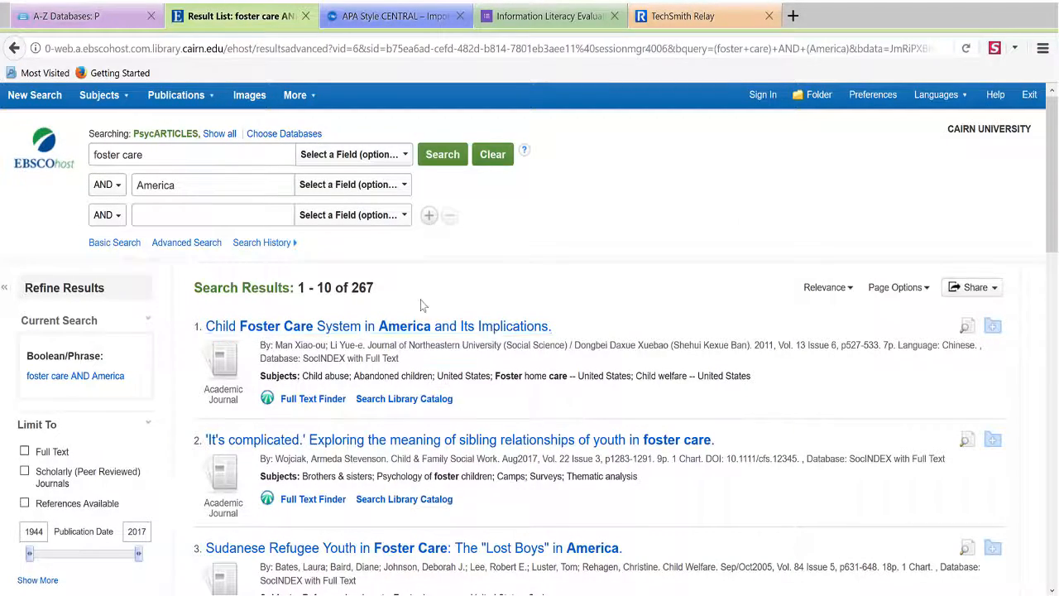
pyautogui.scroll(-3, 370, 314)
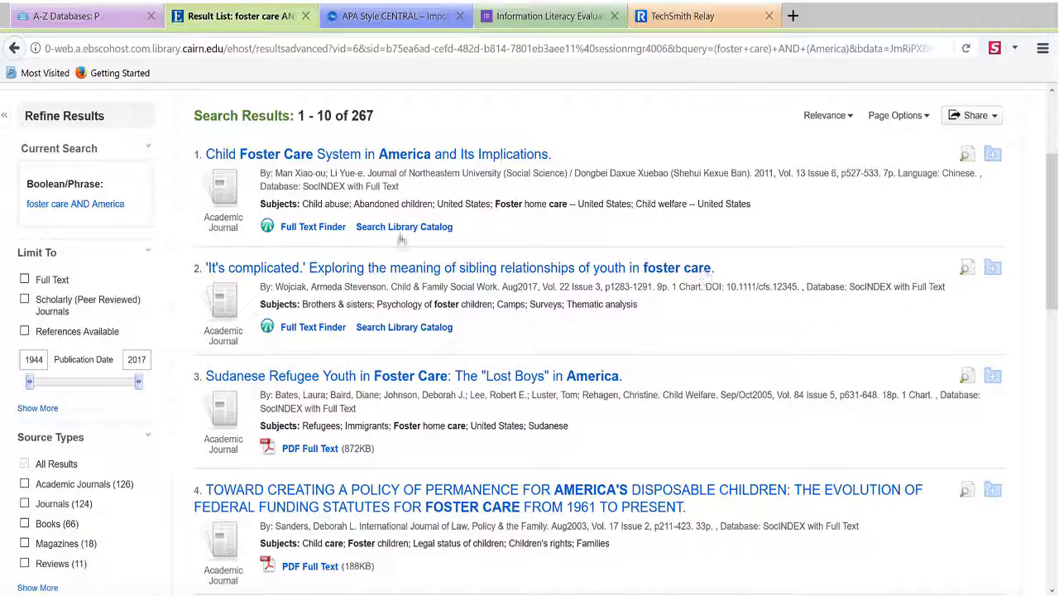
pyautogui.click(993, 155)
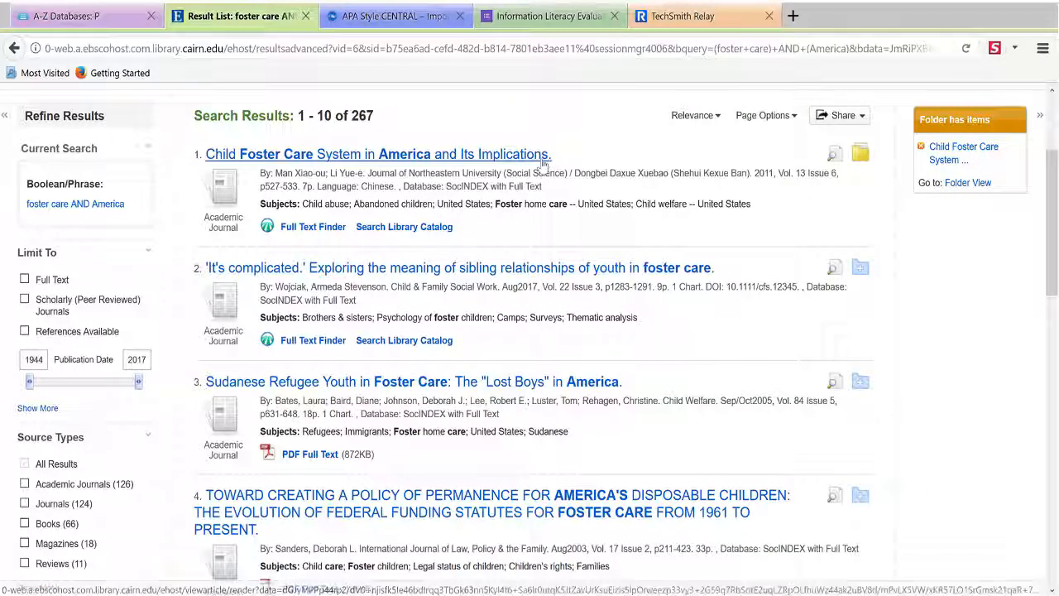
pyautogui.scroll(-2, 538, 162)
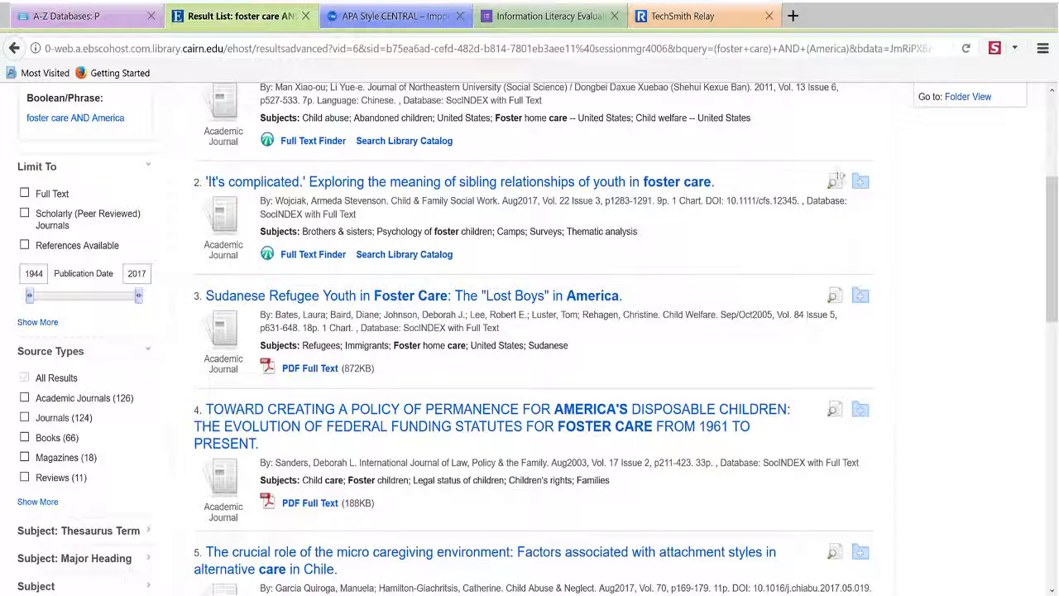
# Save the sibling-relationships, permanence-policy and Singapore health-care financing articles (results 2, 4, 10) to the folder
pyautogui.click(862, 183)
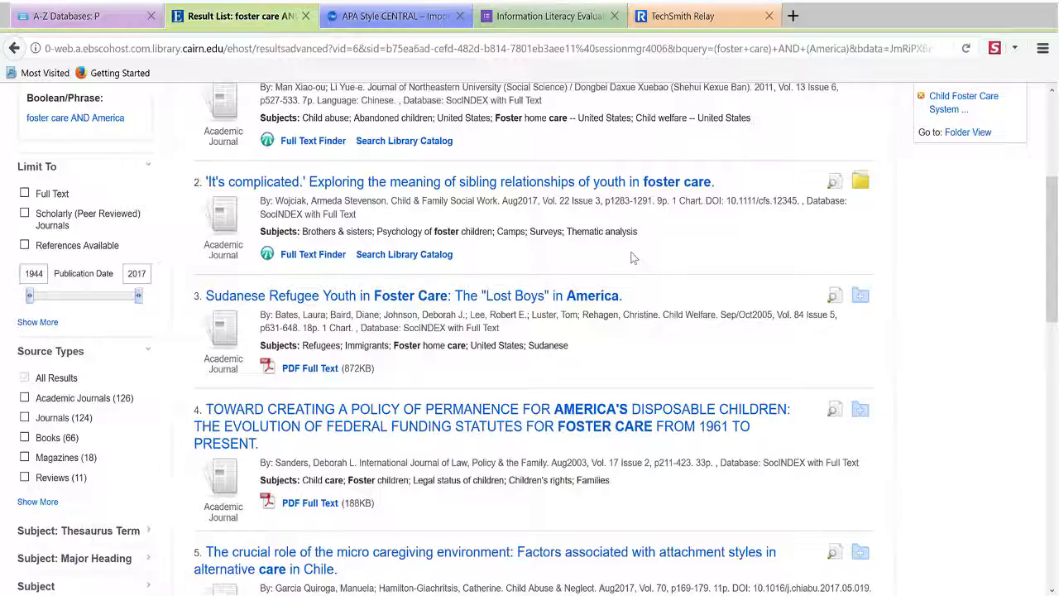
pyautogui.scroll(-5, 632, 258)
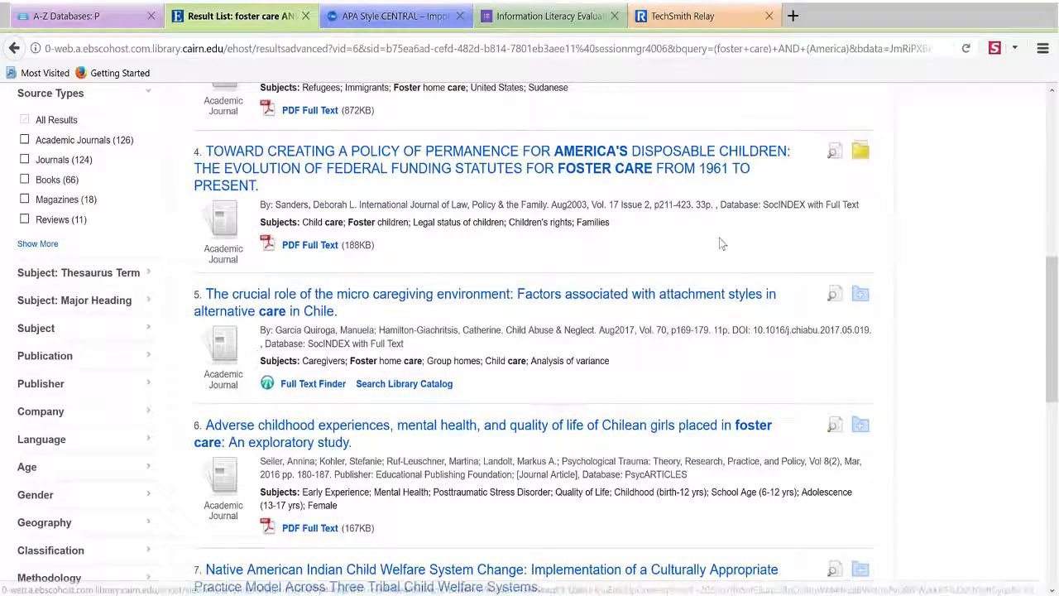
pyautogui.scroll(-3, 719, 240)
pyautogui.scroll(-2, 719, 242)
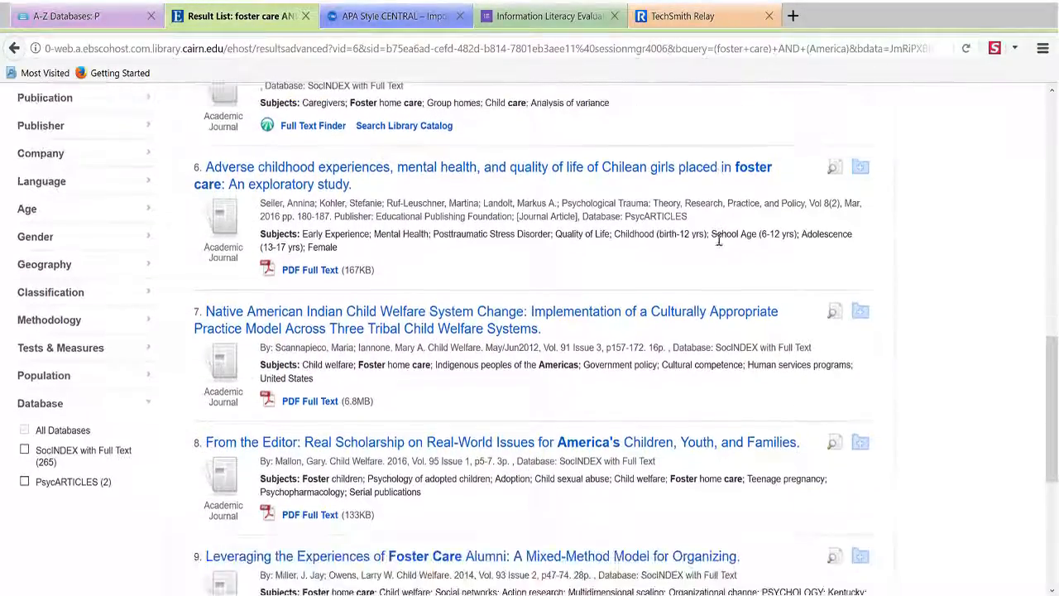
pyautogui.scroll(-2, 719, 240)
pyautogui.scroll(-2, 719, 240)
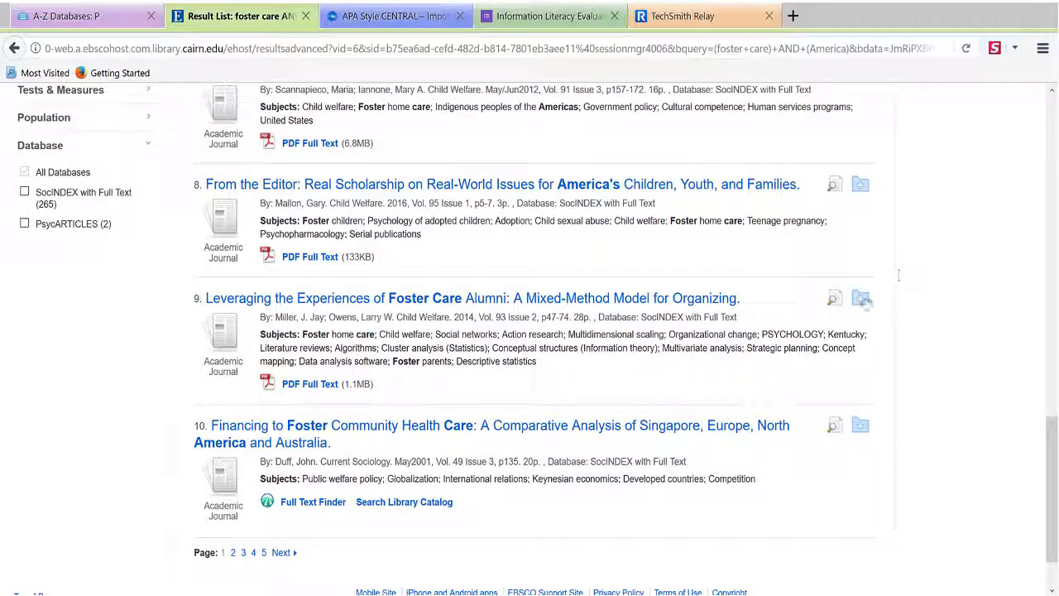
pyautogui.click(862, 429)
pyautogui.click(410, 17)
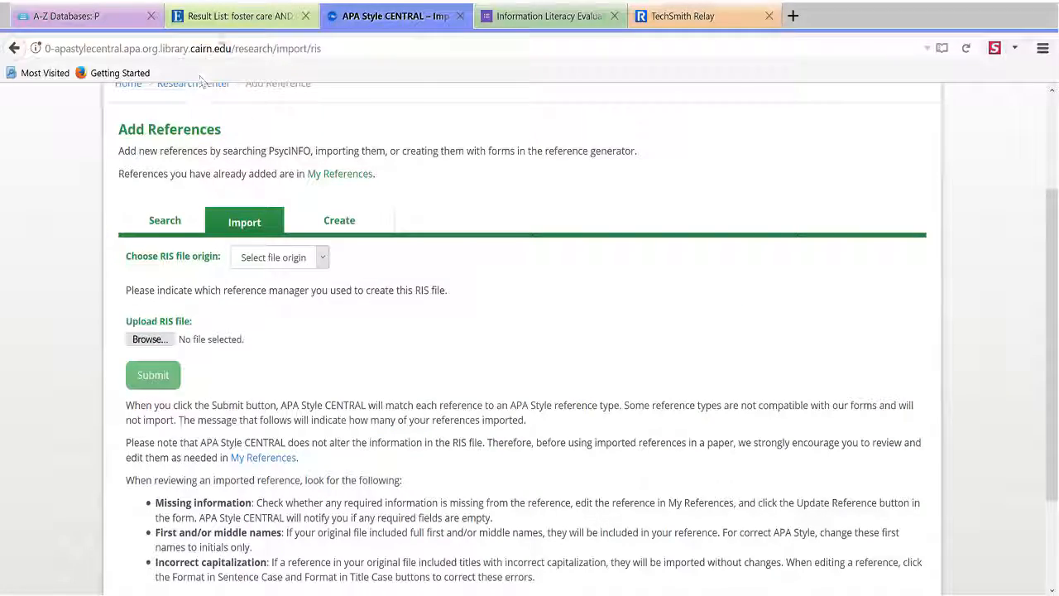
pyautogui.click(236, 15)
pyautogui.scroll(3, 973, 360)
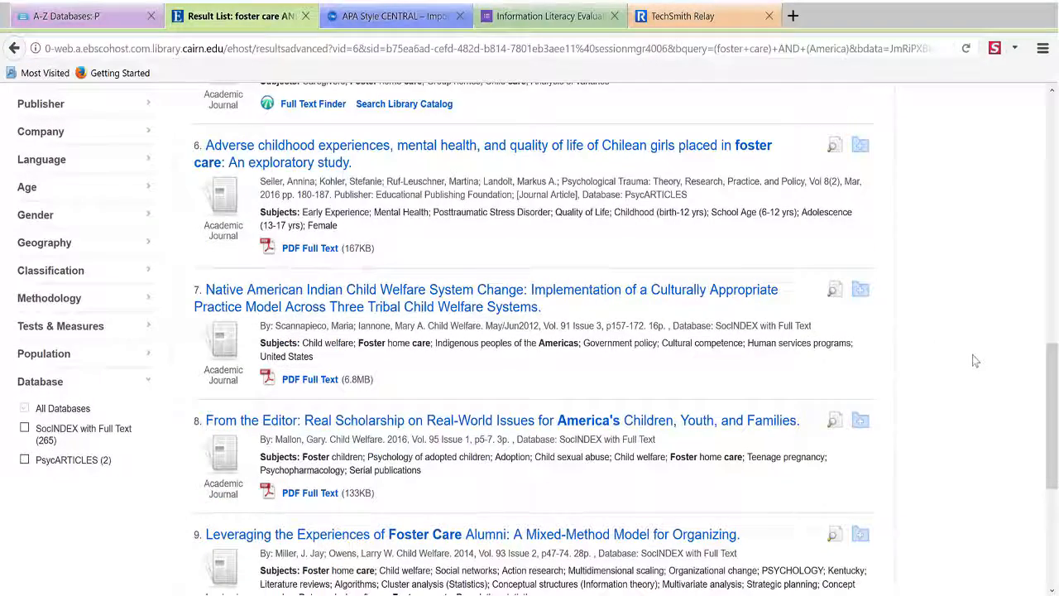
pyautogui.scroll(10, 973, 360)
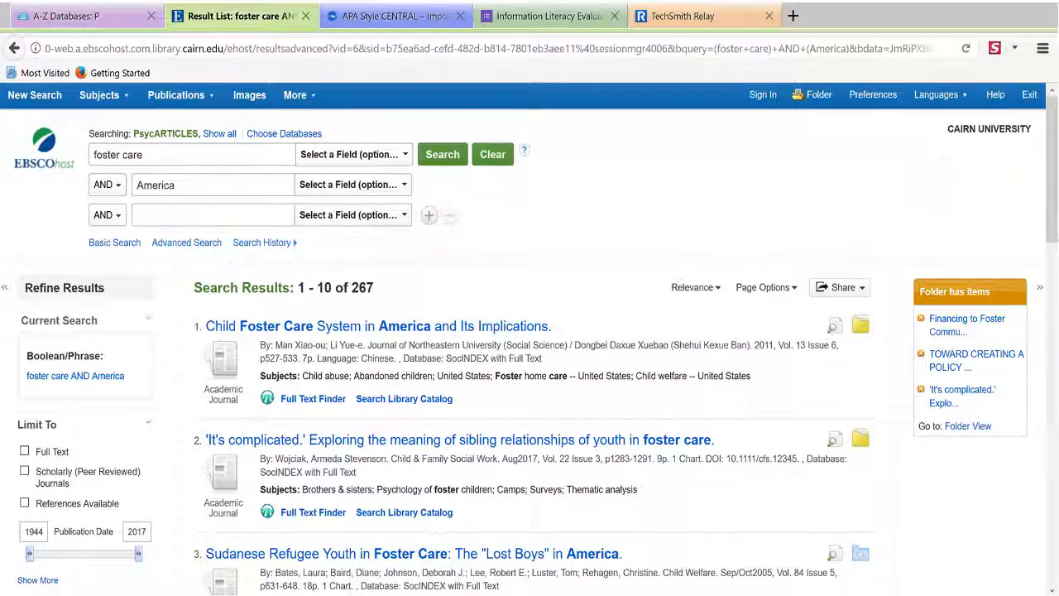
# Select all four folder articles and open Export with Direct Export in RIS Format
pyautogui.click(820, 95)
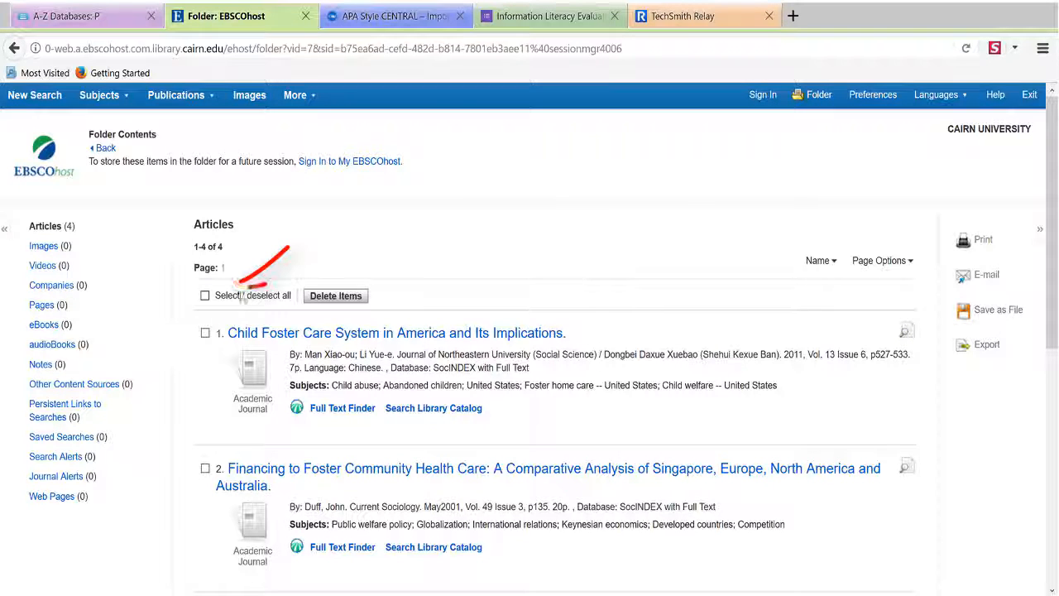
pyautogui.click(205, 296)
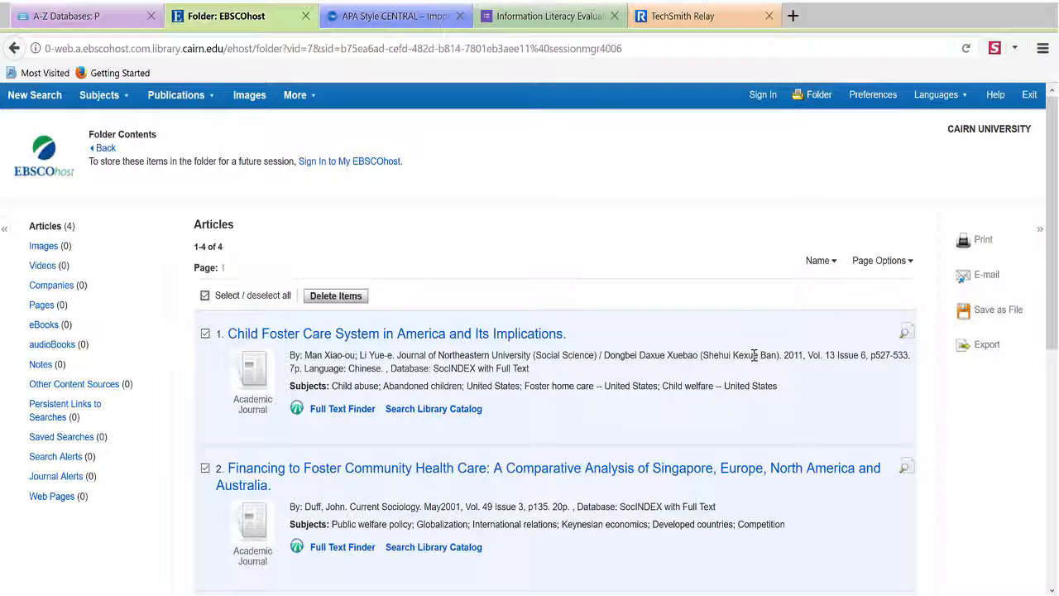
pyautogui.click(988, 348)
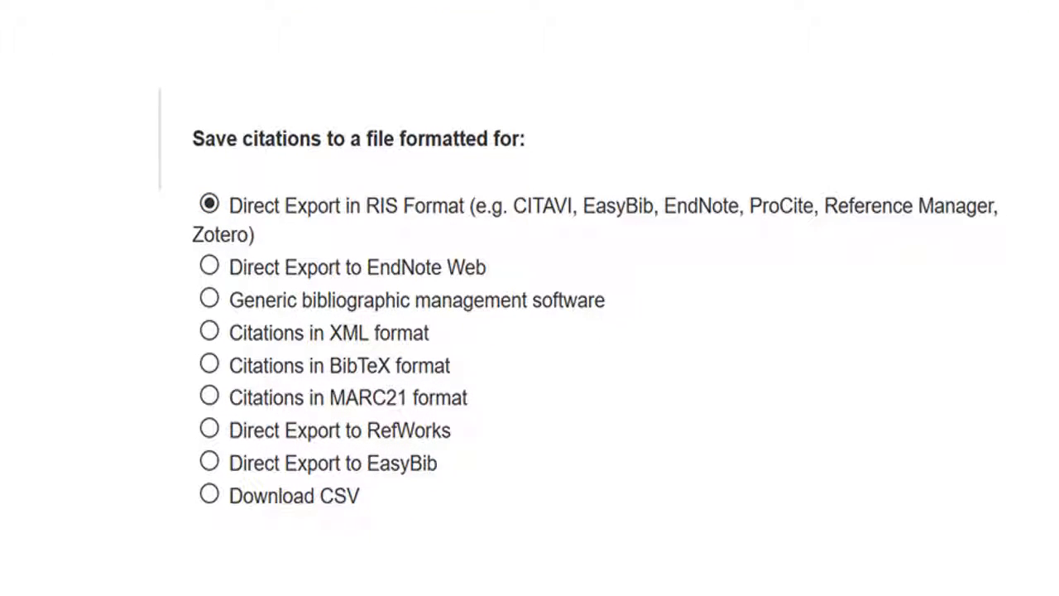
# Save the RIS export to Downloads, renaming it from 'delivery' to 'delivery 2'
pyautogui.click(59, 306)
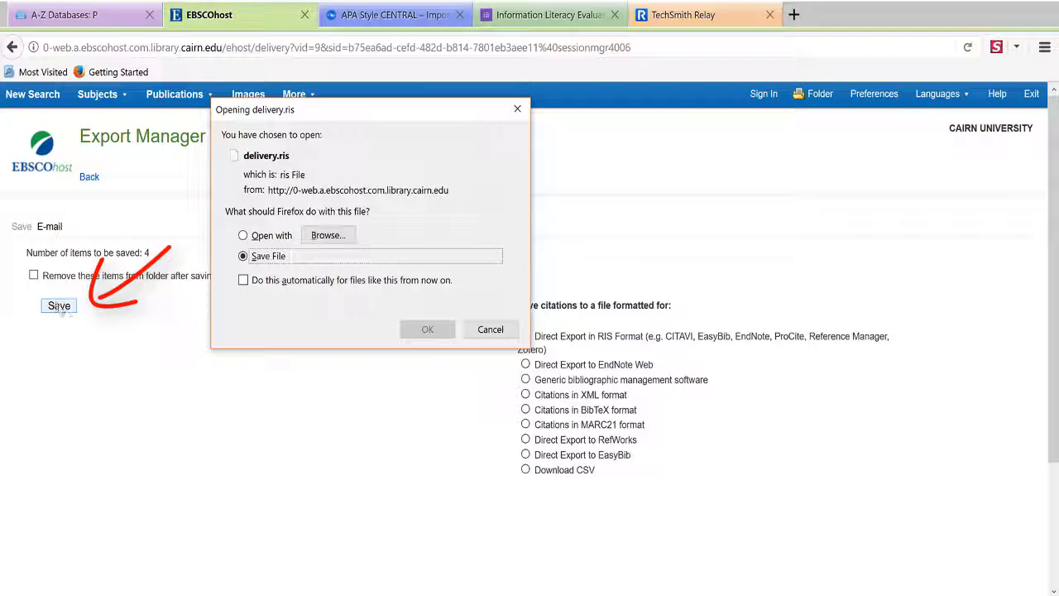
pyautogui.click(425, 330)
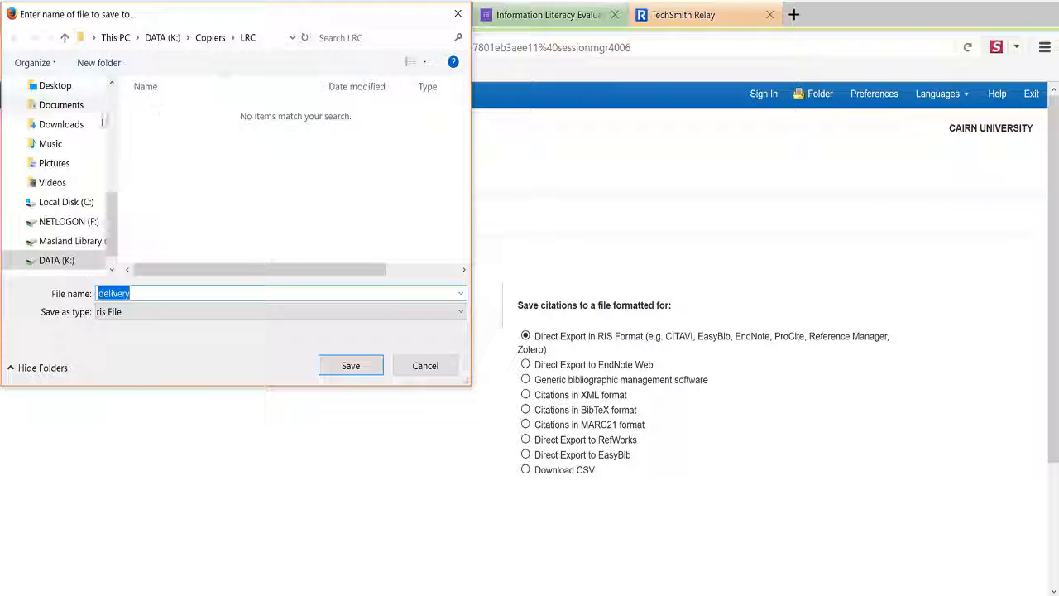
pyautogui.moveTo(115, 202); pyautogui.dragTo(115, 187)
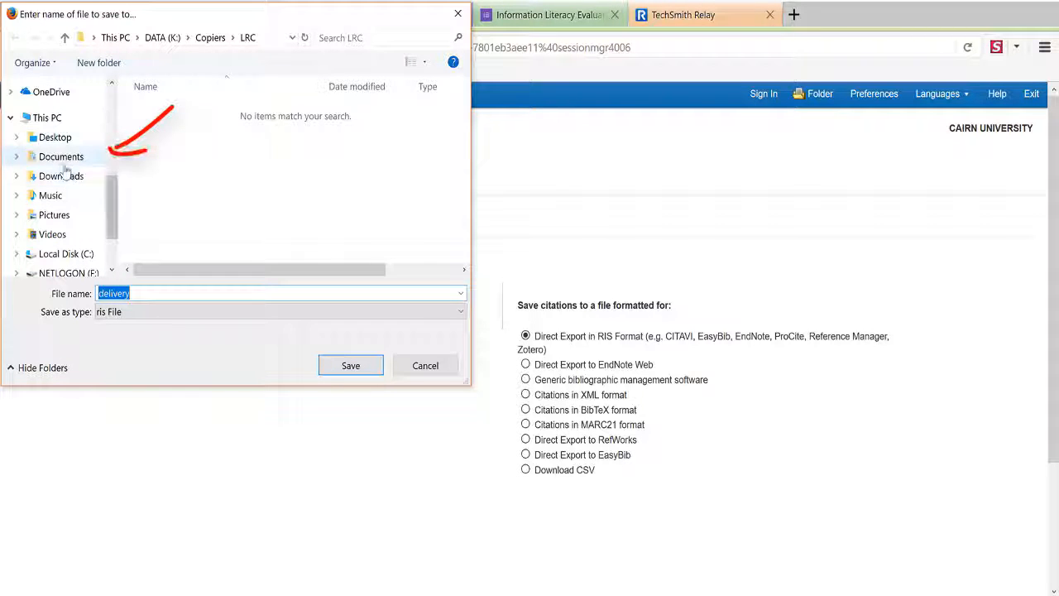
pyautogui.click(73, 182)
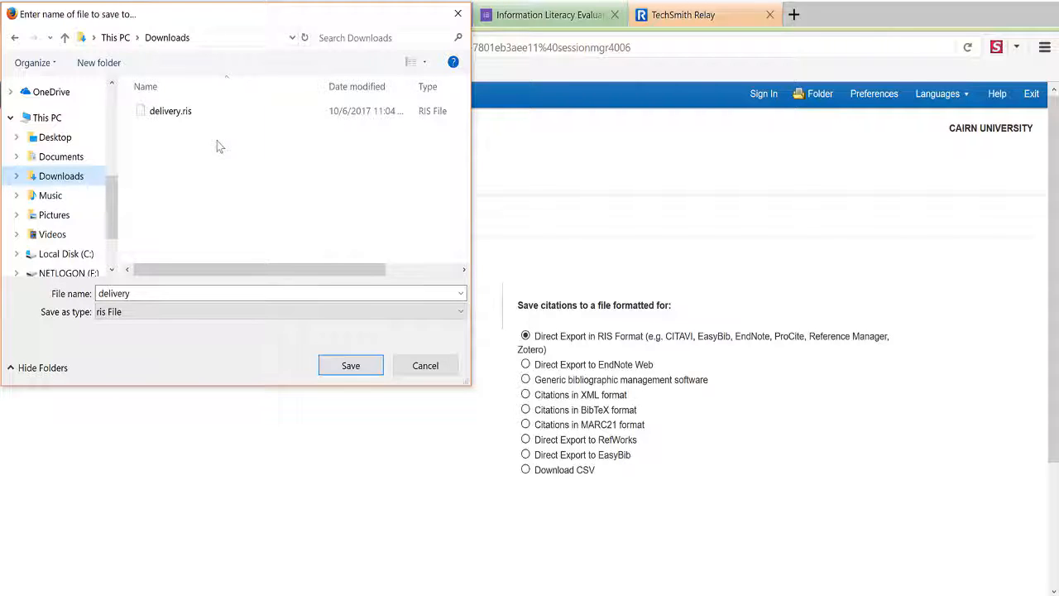
pyautogui.doubleClick(165, 295)
pyautogui.click(152, 293)
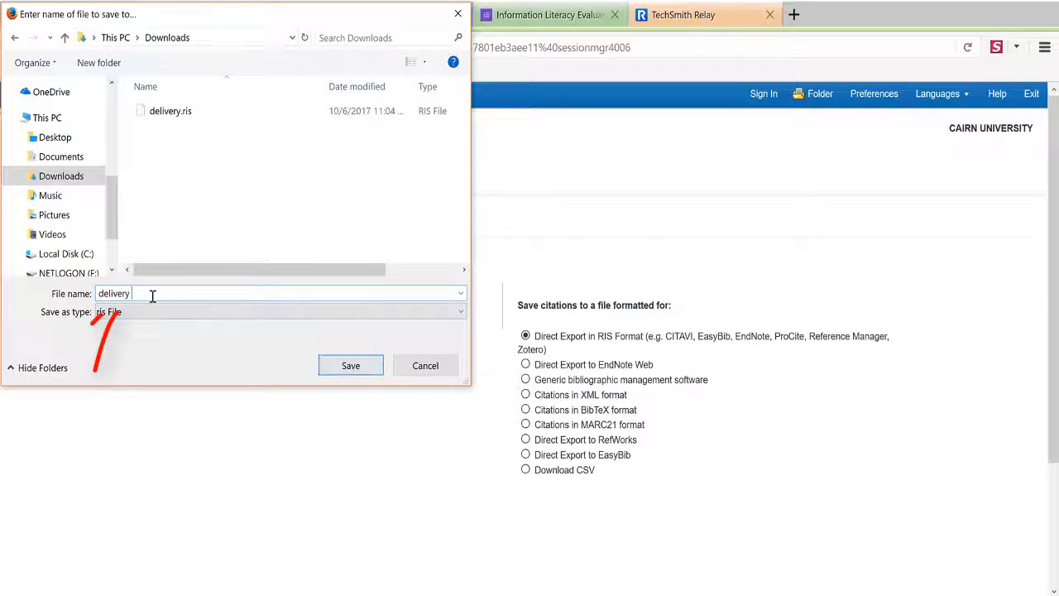
pyautogui.write('2')
pyautogui.click(351, 366)
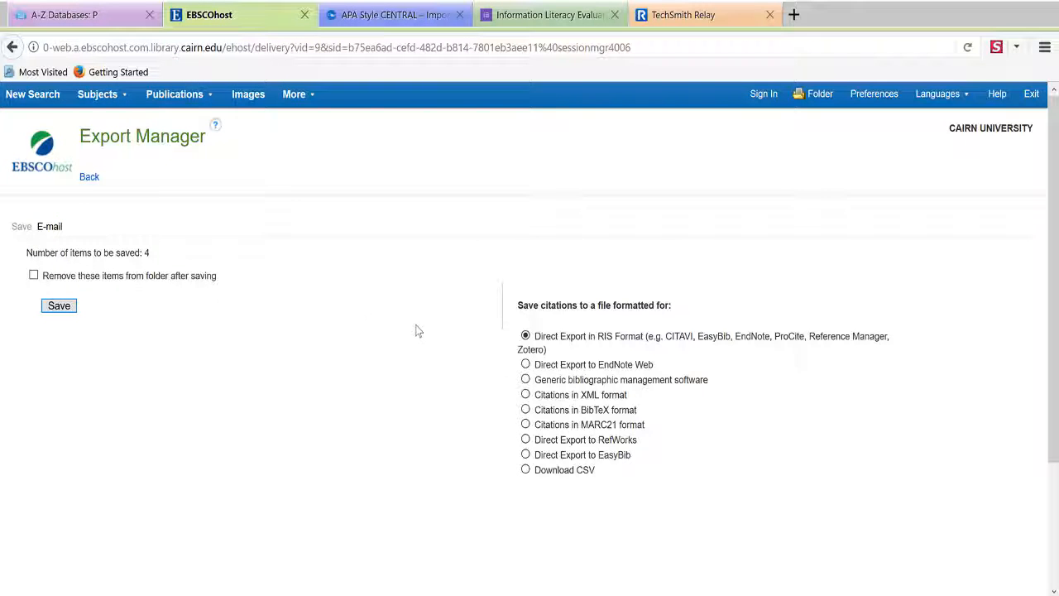
# Import delivery 2.ris with EBSCOhost as origin and view the four imported records in My References
pyautogui.click(364, 15)
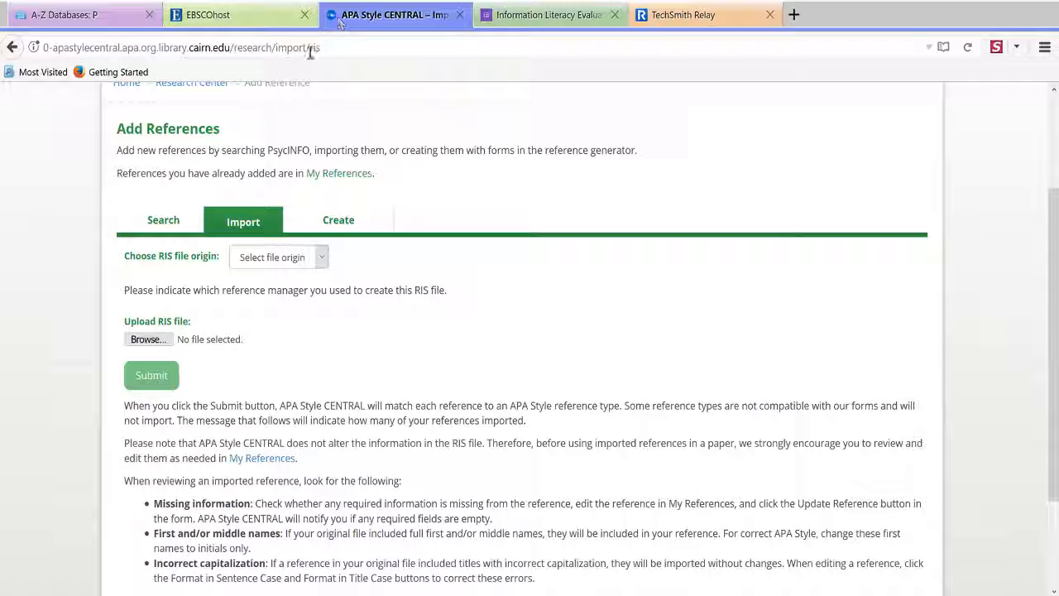
pyautogui.click(313, 259)
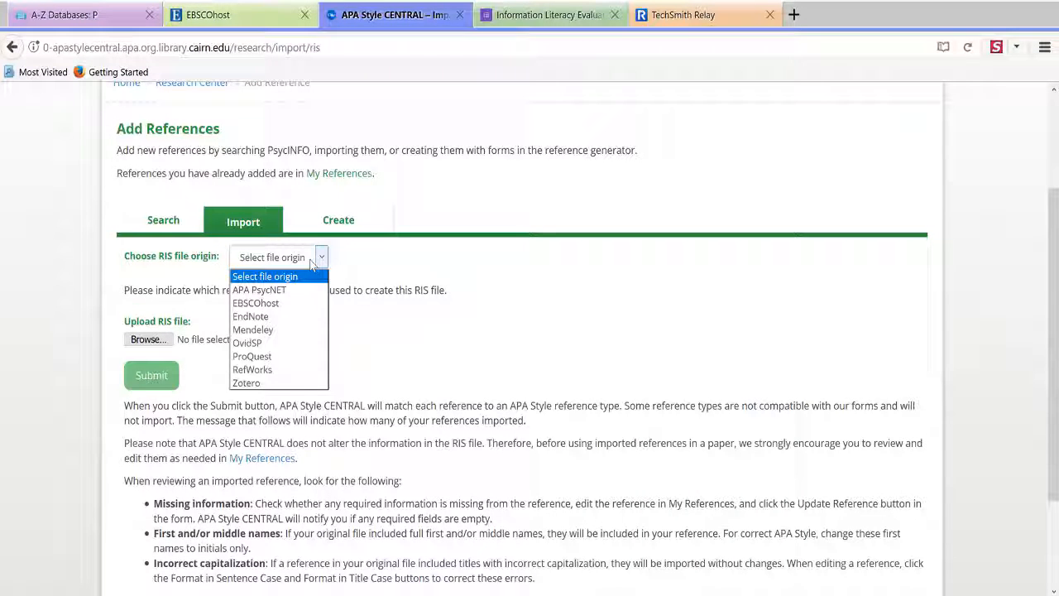
pyautogui.click(274, 303)
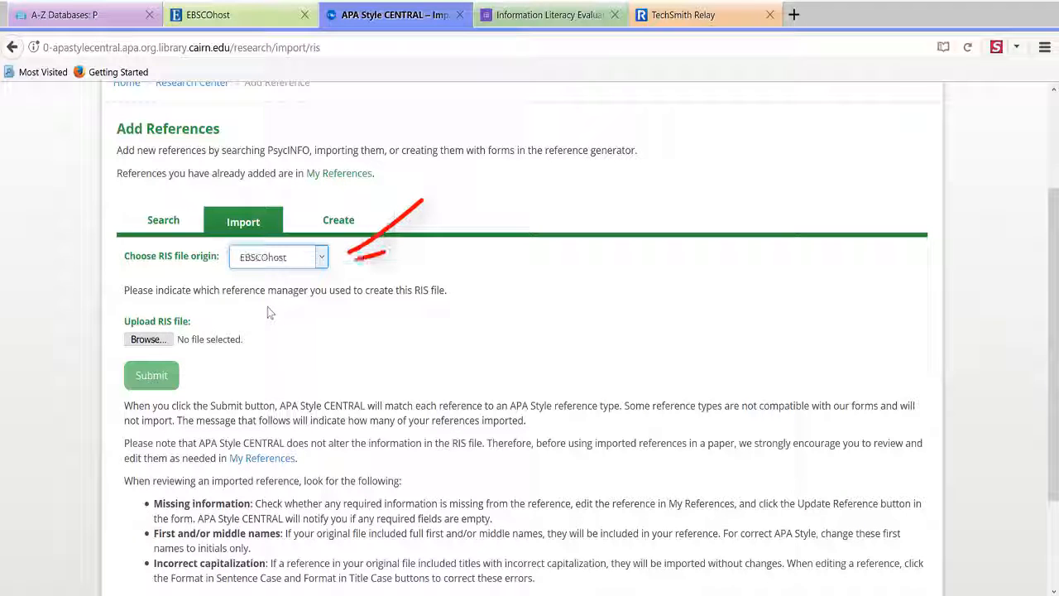
pyautogui.click(145, 340)
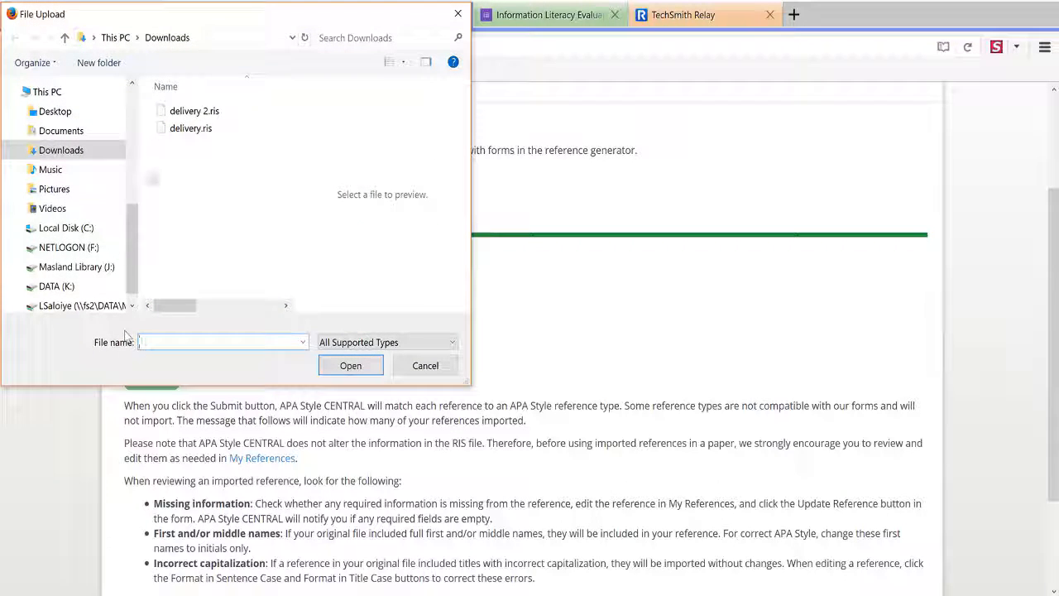
pyautogui.click(204, 112)
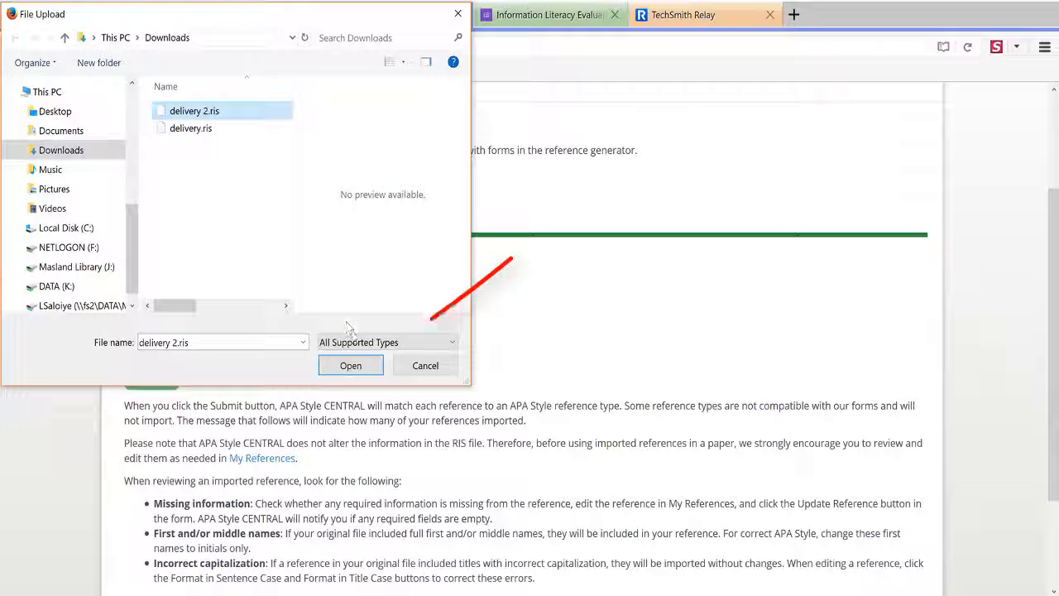
pyautogui.click(350, 365)
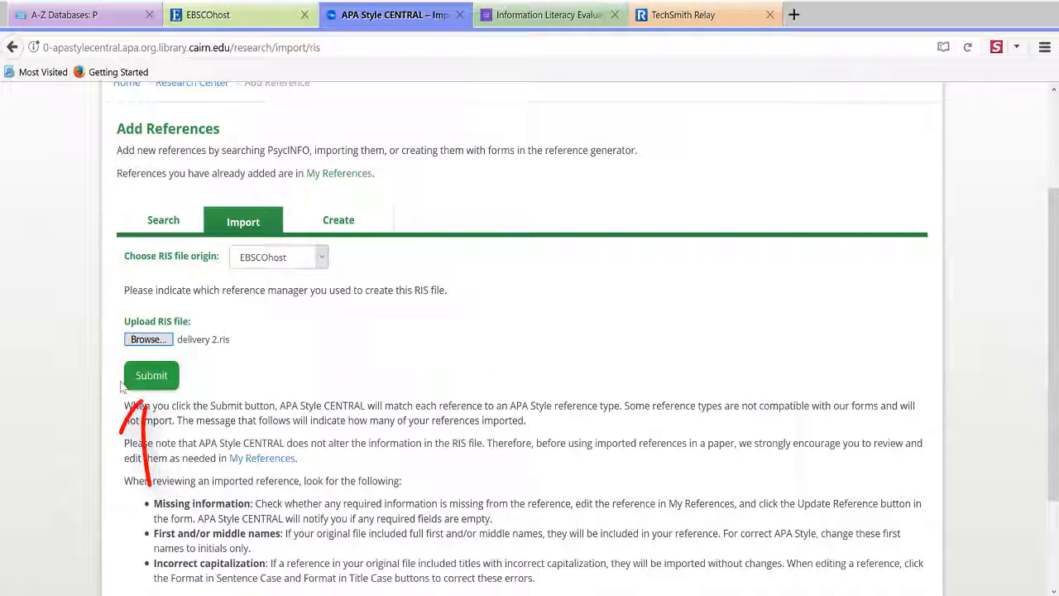
pyautogui.click(150, 376)
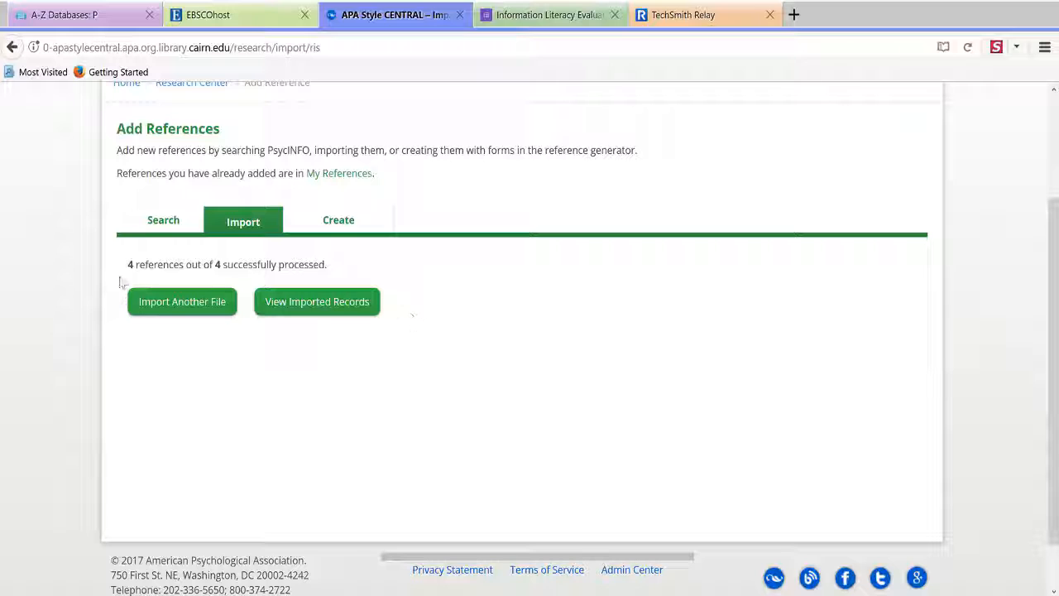
pyautogui.click(317, 302)
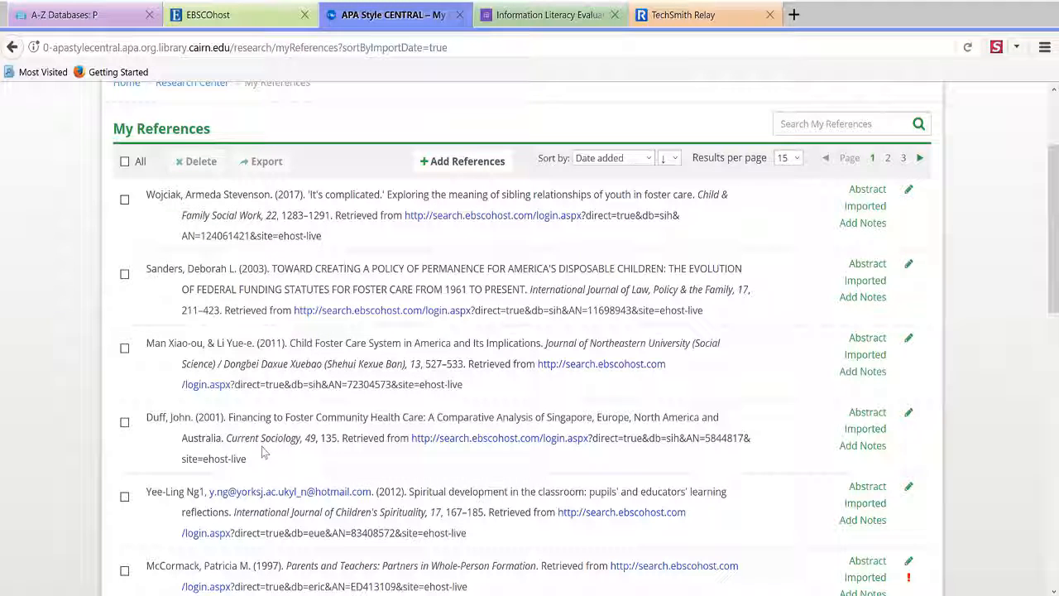
pyautogui.scroll(3, 266, 435)
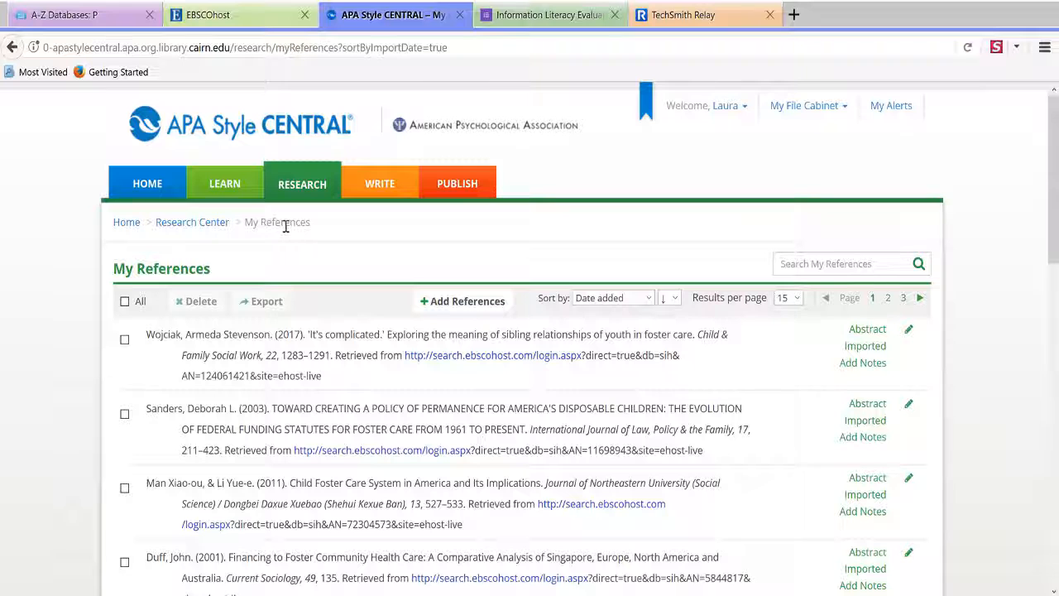
# From WRITE > My Papers, open SWK Ressler and jump to its empty References section
pyautogui.click(389, 188)
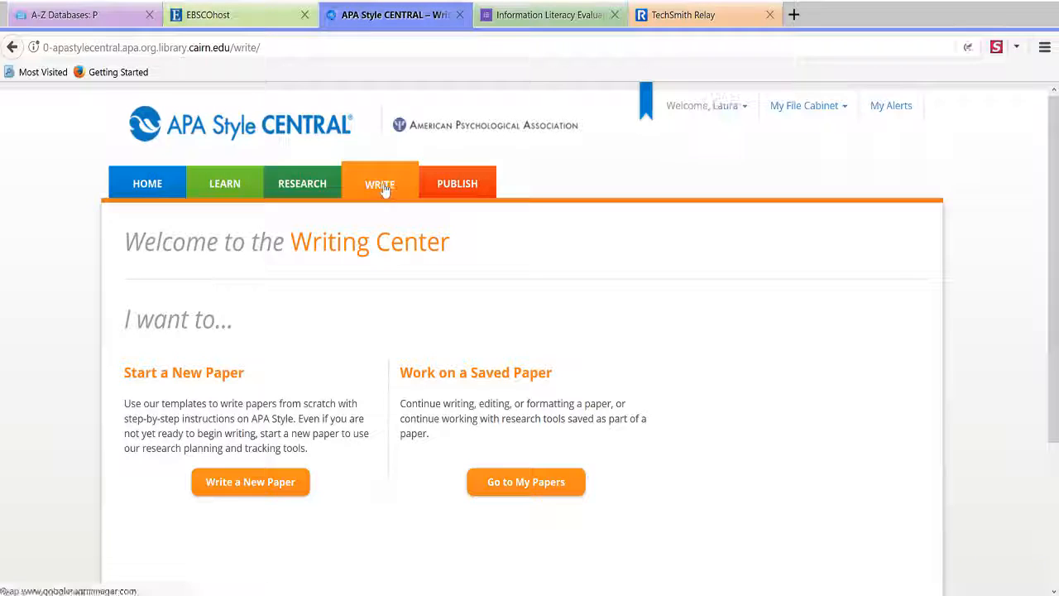
pyautogui.click(535, 482)
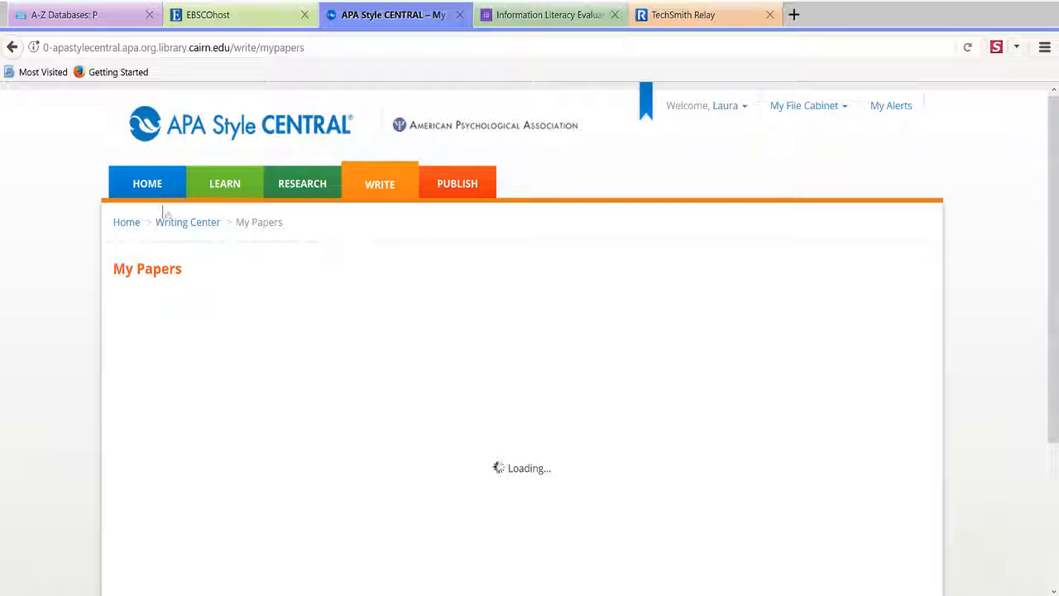
pyautogui.scroll(-2, 66, 164)
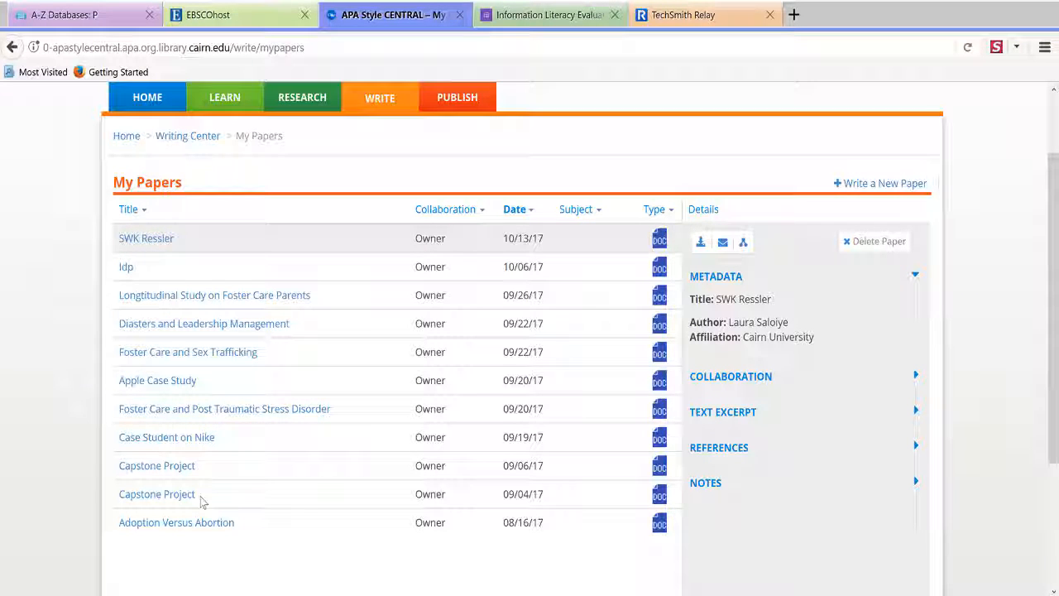
pyautogui.click(136, 239)
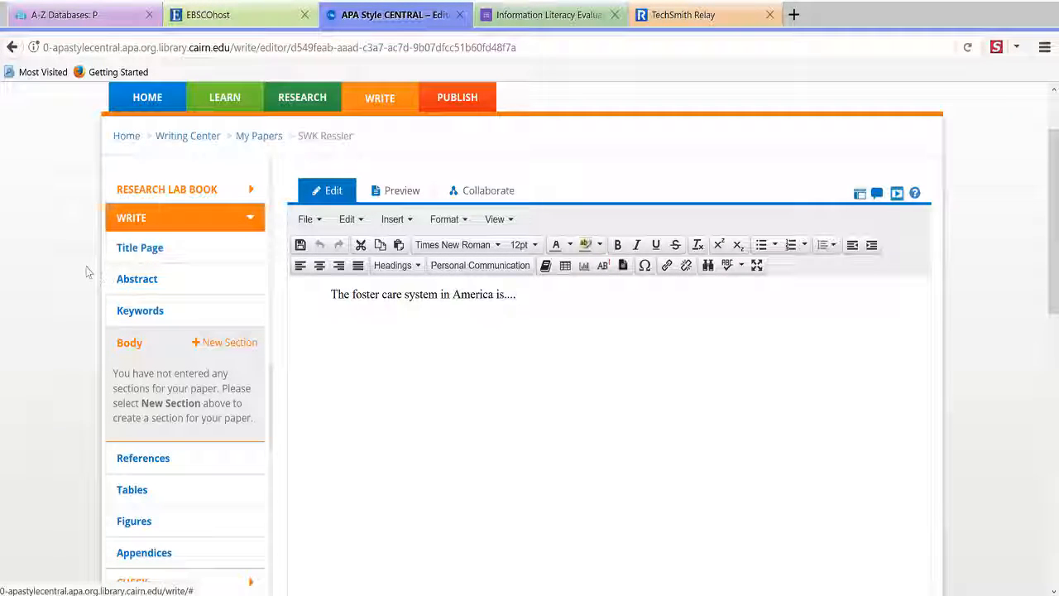
pyautogui.scroll(-1, 90, 274)
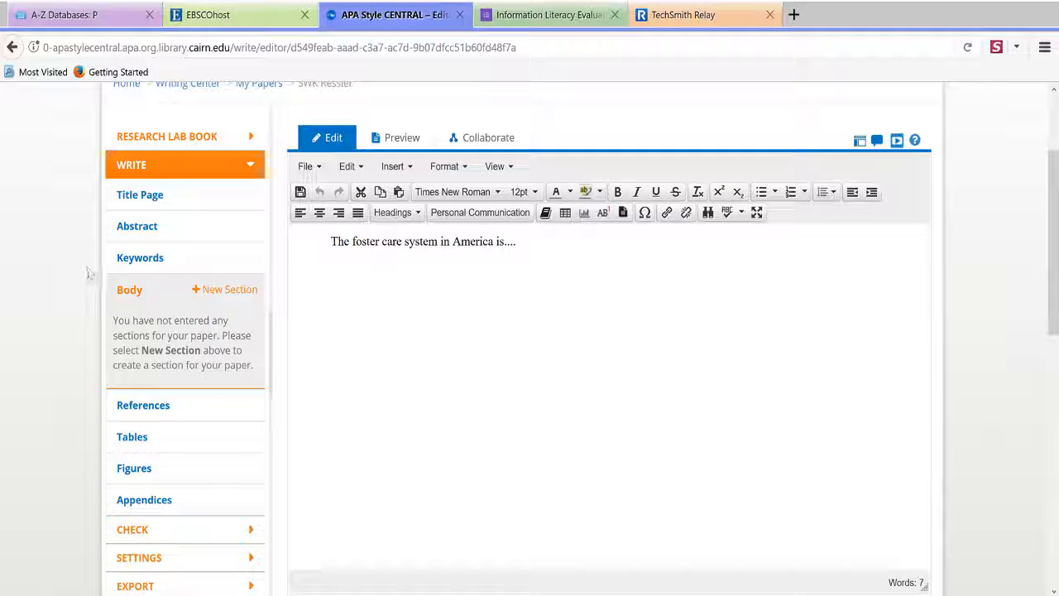
pyautogui.click(208, 416)
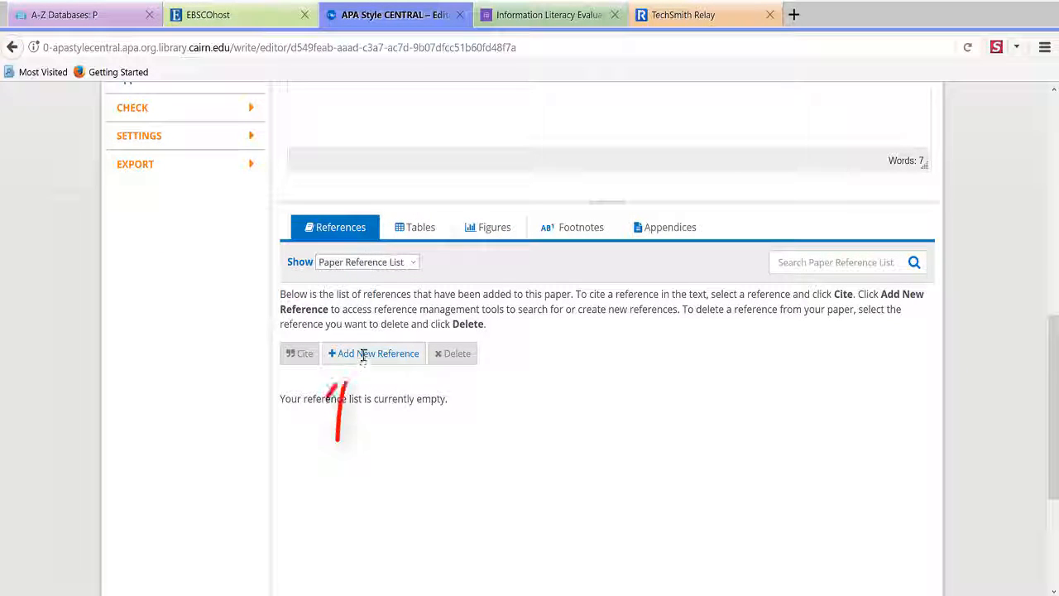
# Start adding references and sort My References by date added, newest first
pyautogui.click(337, 357)
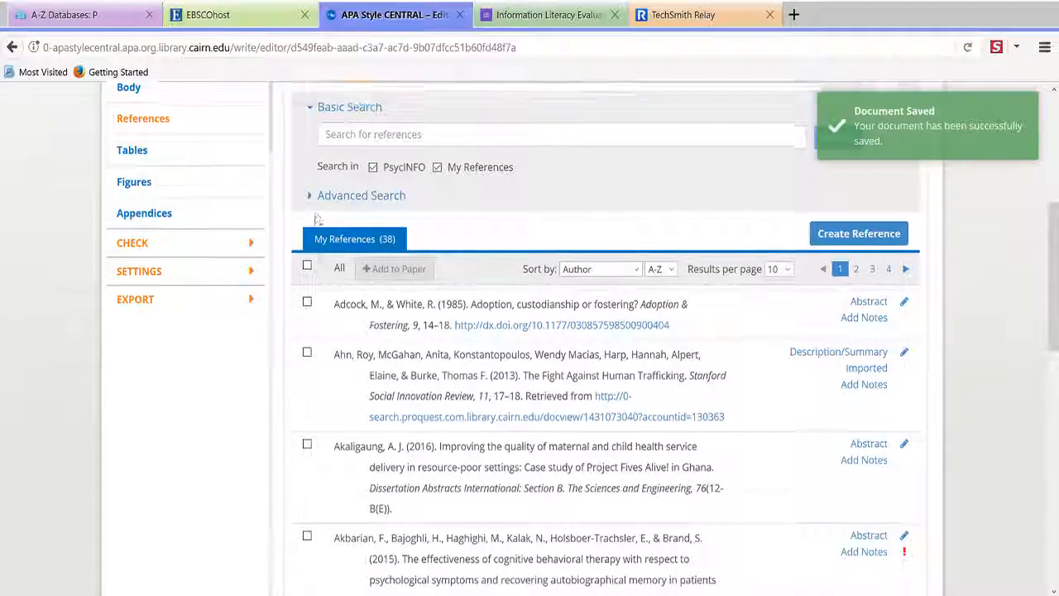
pyautogui.scroll(-1, 381, 224)
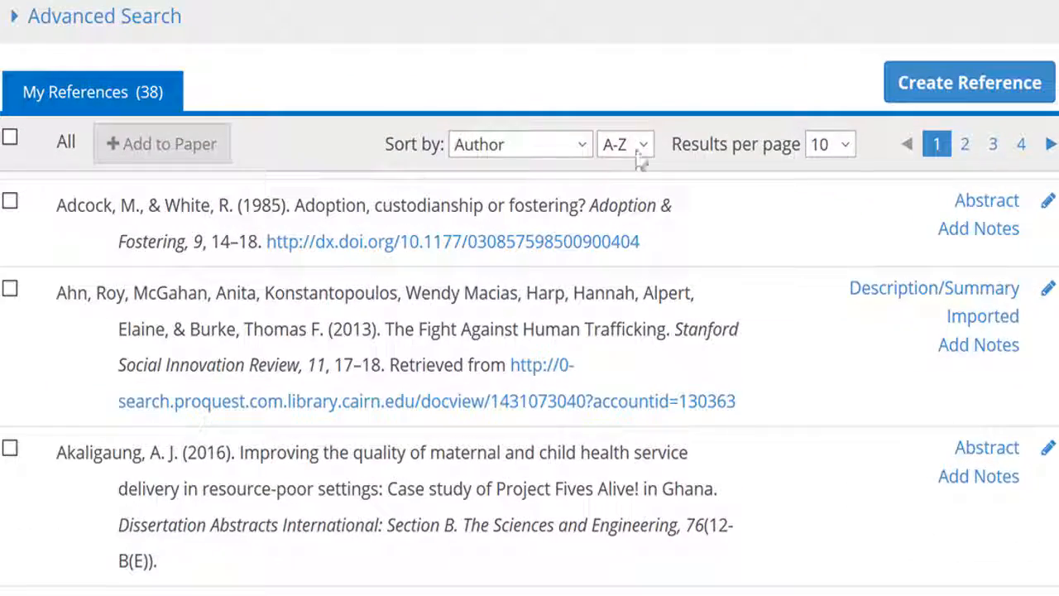
pyautogui.click(562, 146)
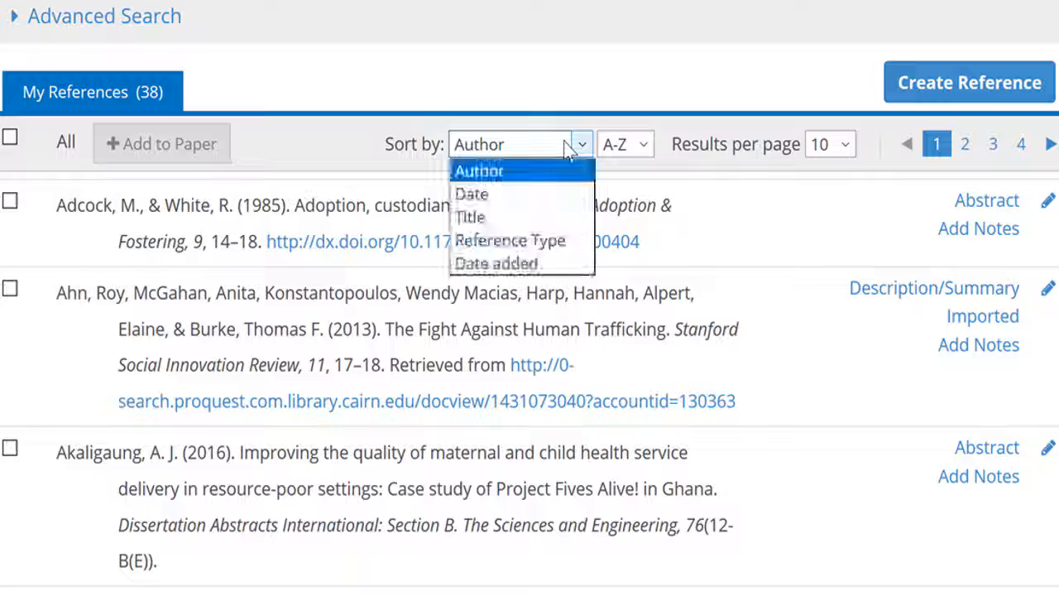
pyautogui.click(540, 265)
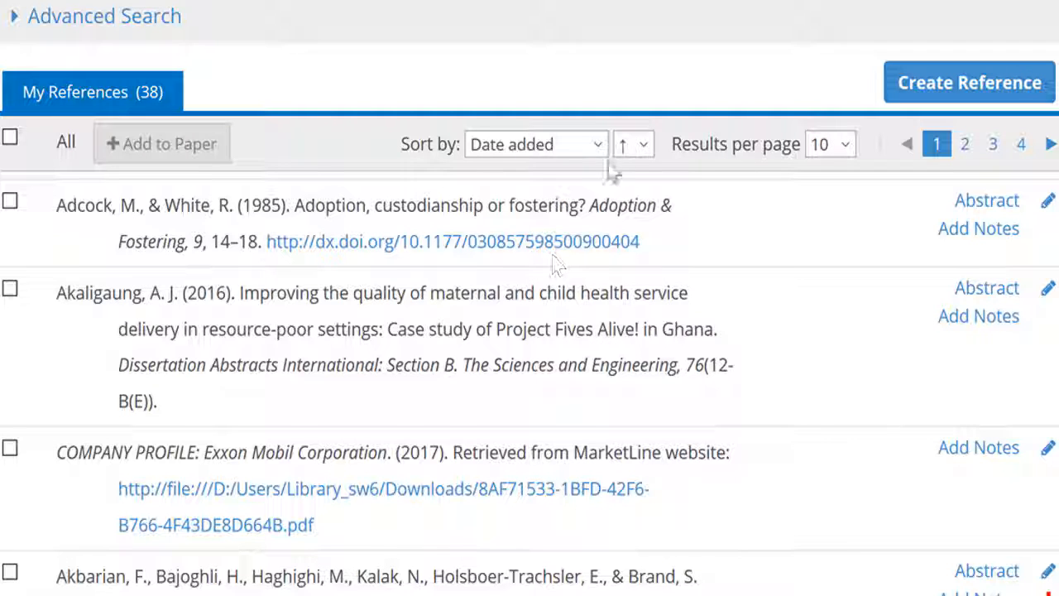
pyautogui.click(644, 146)
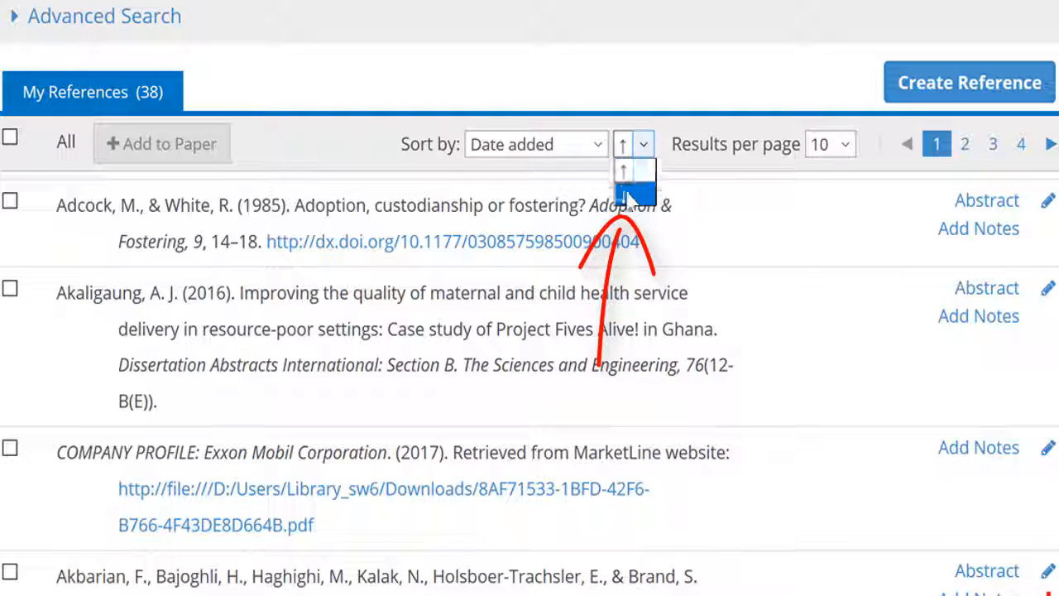
pyautogui.click(628, 177)
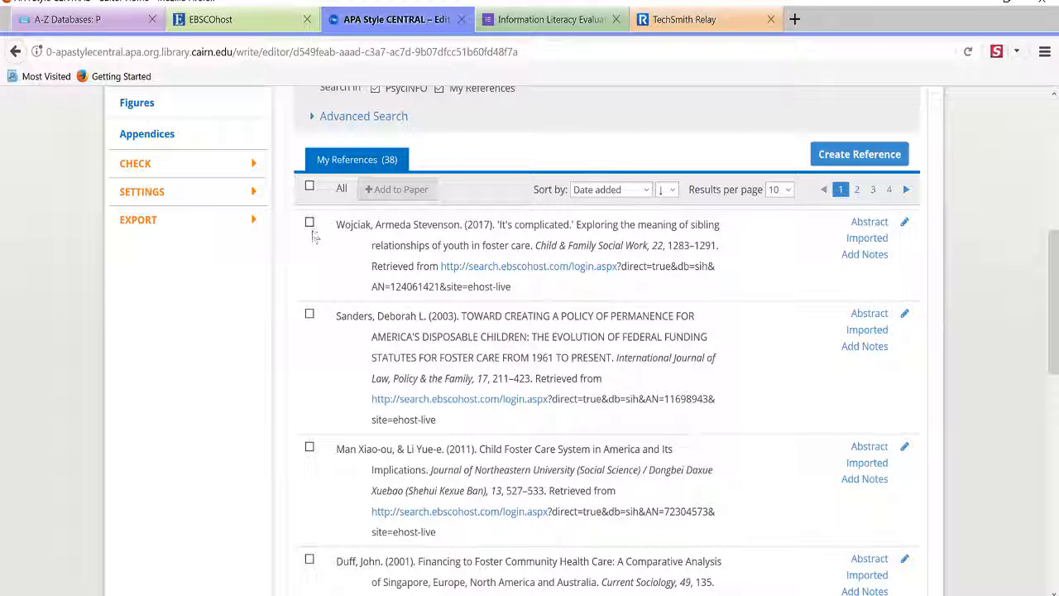
# Tick the three most recently imported references at the top of the list
pyautogui.click(310, 222)
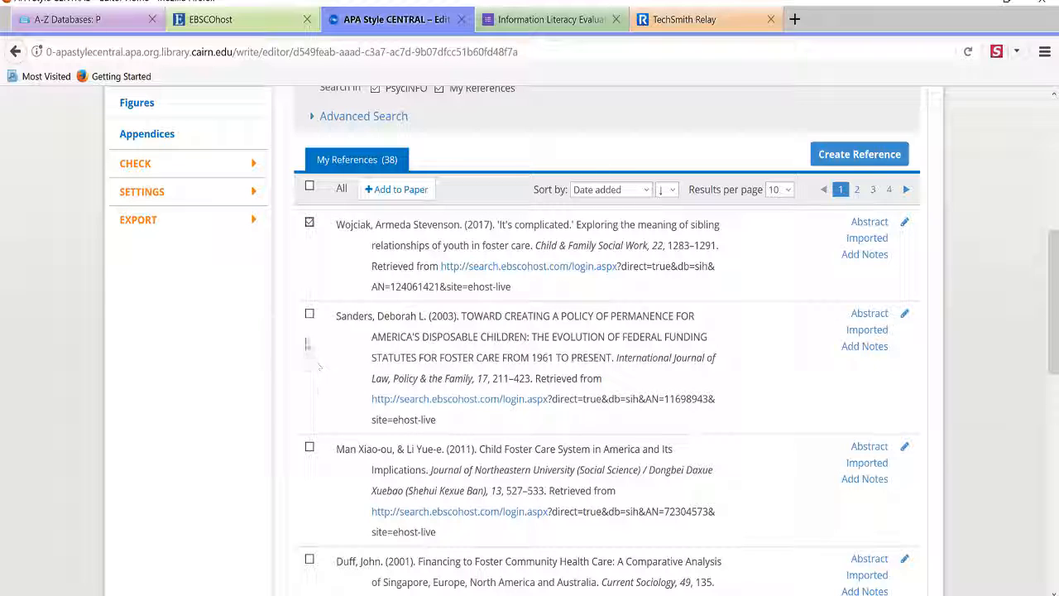
pyautogui.click(310, 318)
pyautogui.click(310, 448)
pyautogui.scroll(-2, 305, 364)
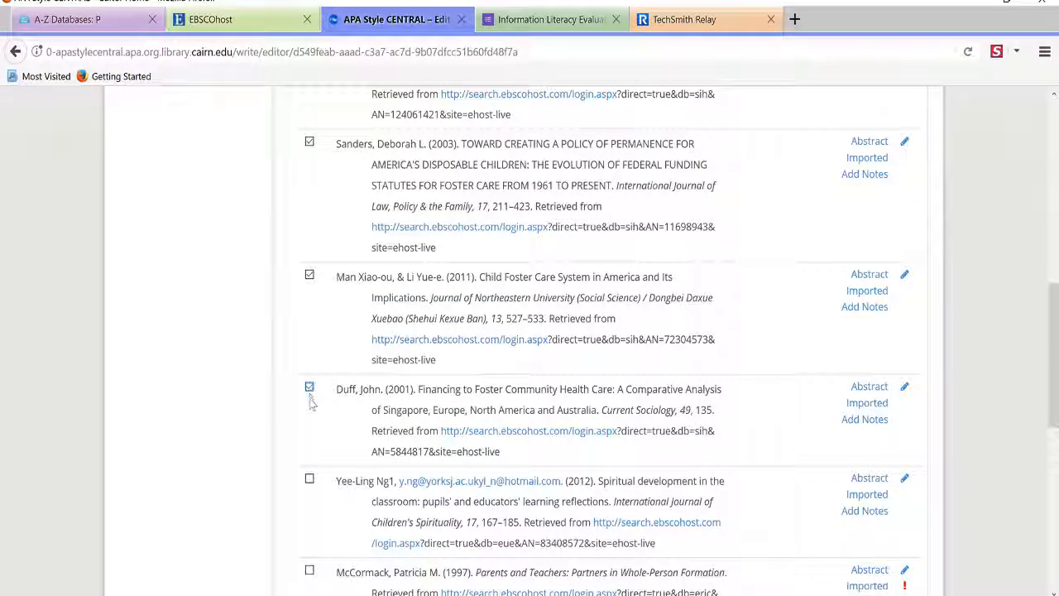
pyautogui.scroll(-2, 308, 404)
# Search 'foster care' in your own references only, excluding PsycINFO
pyautogui.scroll(6, 304, 407)
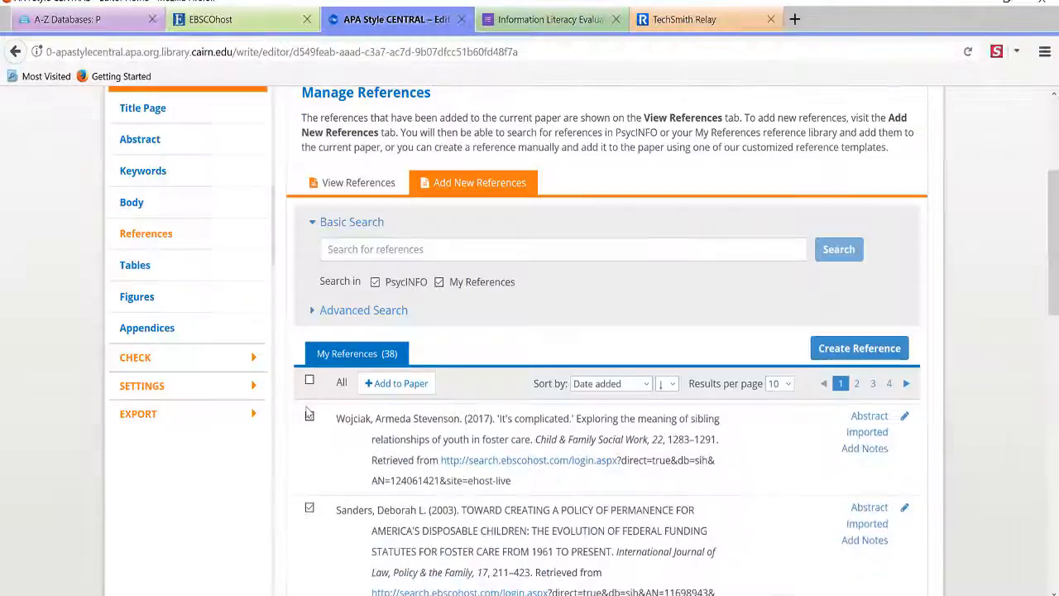
pyautogui.scroll(1, 307, 414)
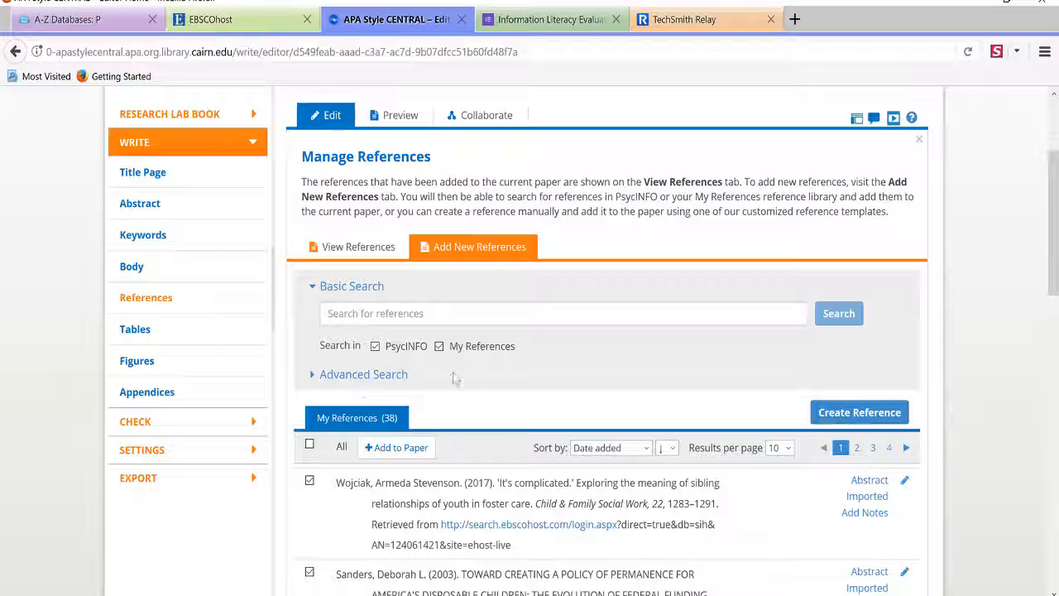
pyautogui.click(426, 313)
pyautogui.write('fos')
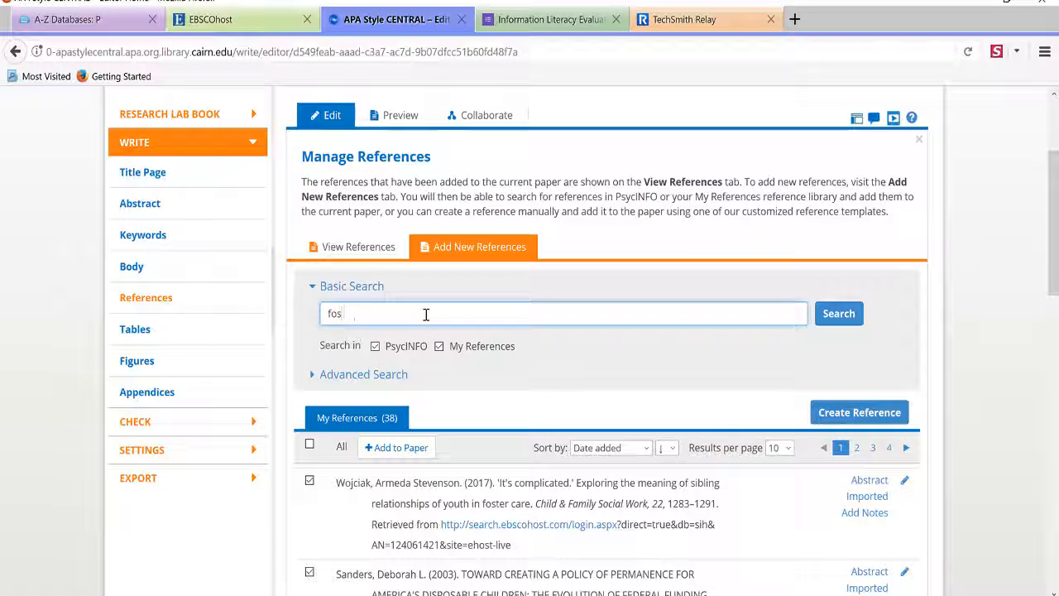
pyautogui.write('ter care')
pyautogui.press('Return')
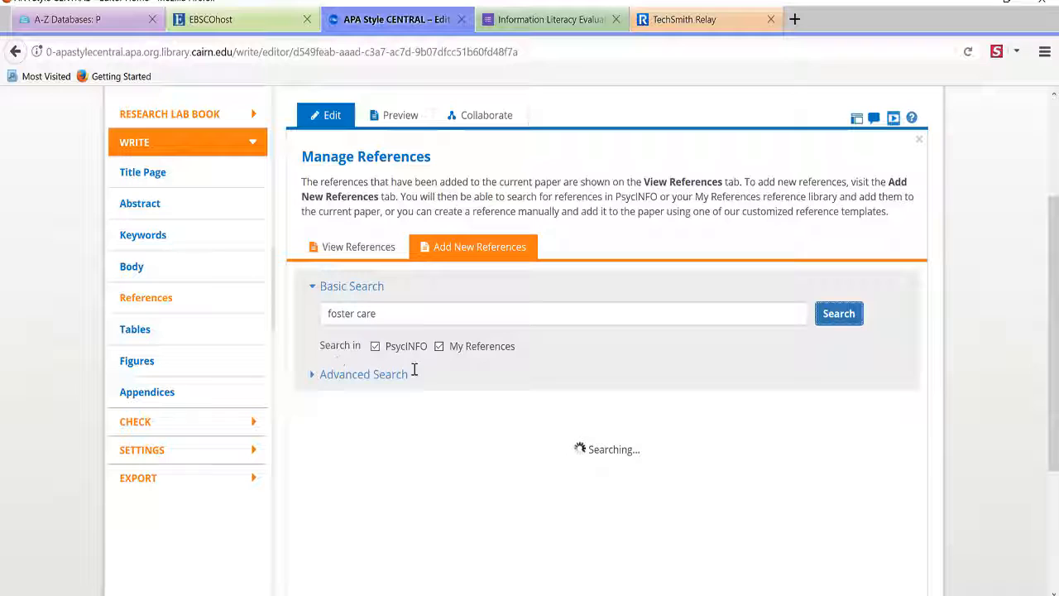
pyautogui.click(374, 346)
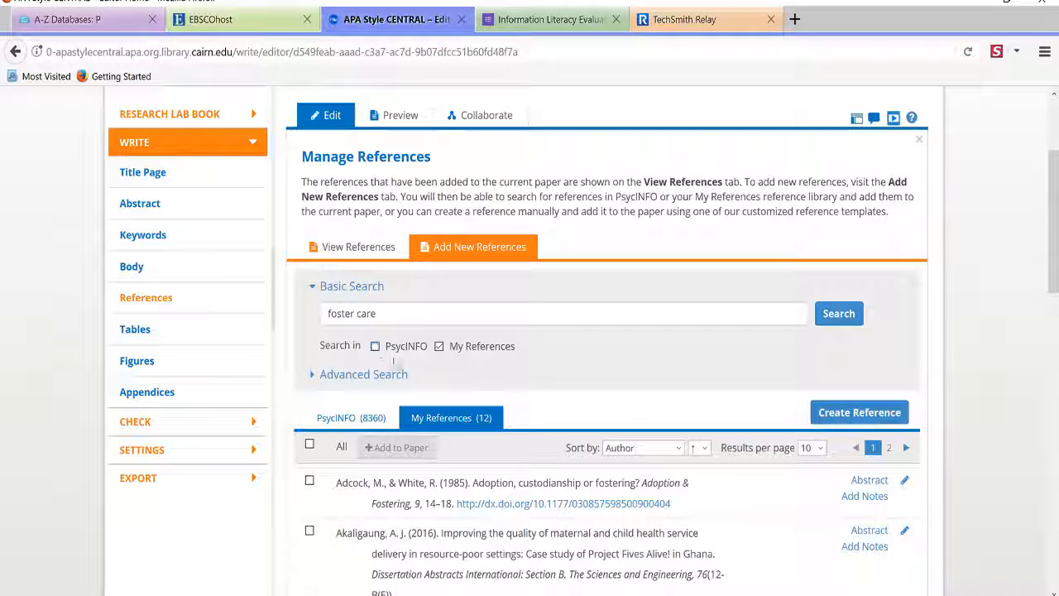
pyautogui.click(838, 314)
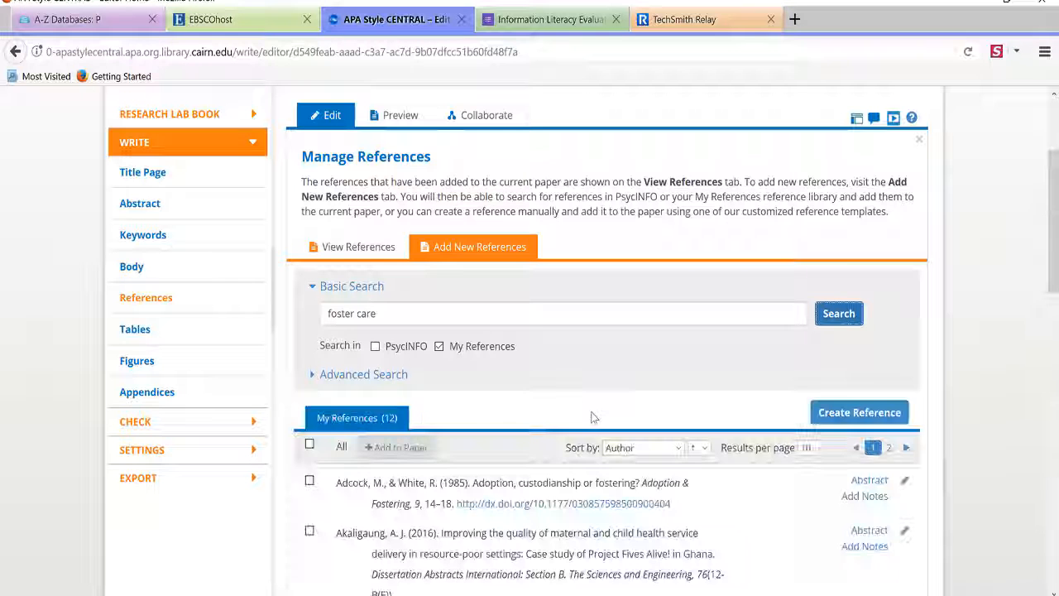
# Tick the trauma-informed practice, Adcock 1985, Duff, Jackson, Salazar and Sanders references
pyautogui.scroll(-3, 593, 416)
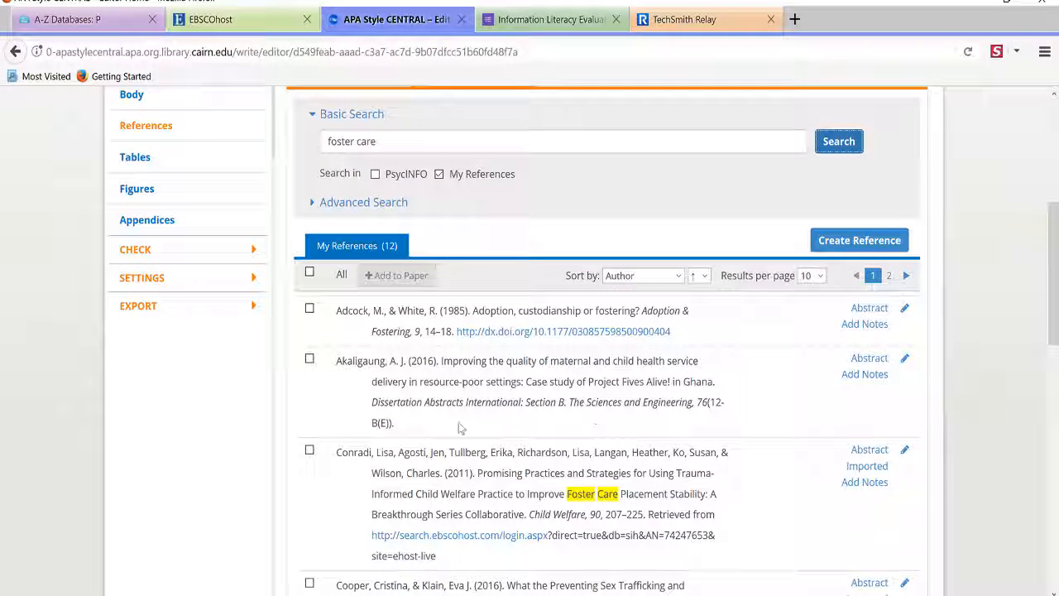
pyautogui.click(310, 452)
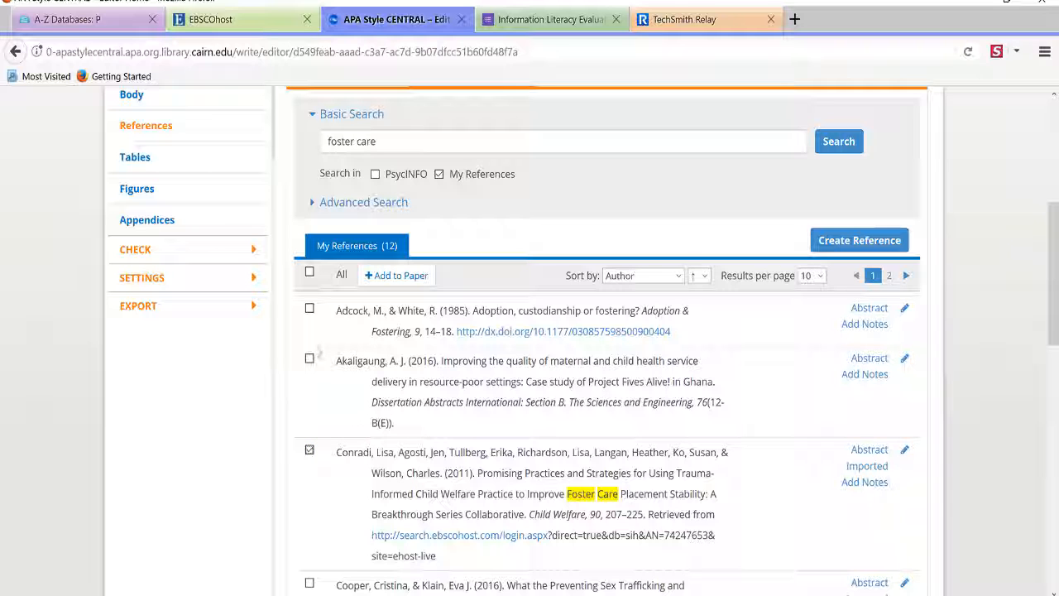
pyautogui.click(309, 309)
pyautogui.scroll(-3, 271, 452)
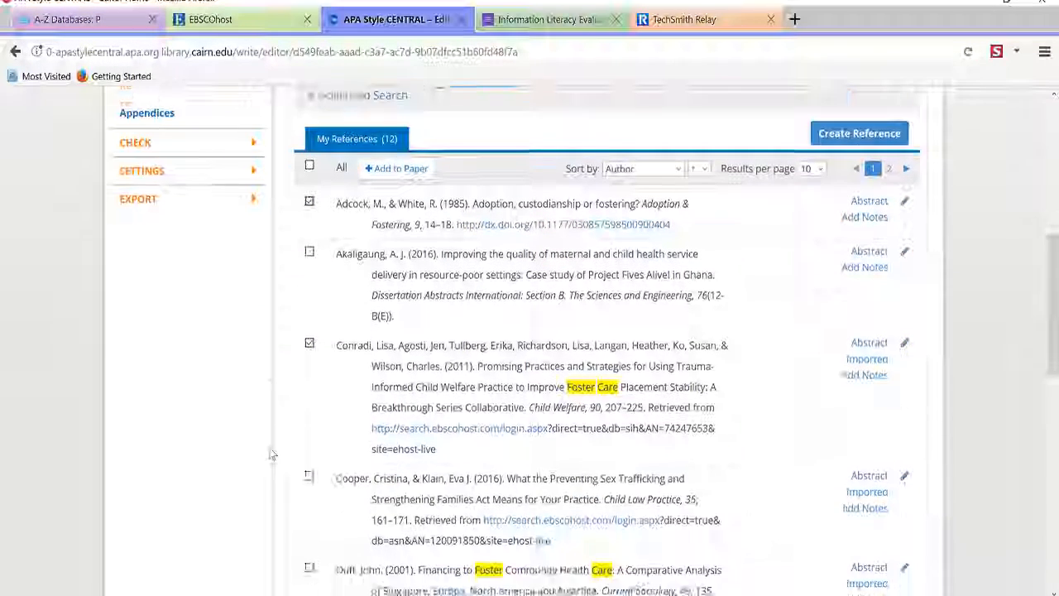
pyautogui.scroll(-2, 270, 448)
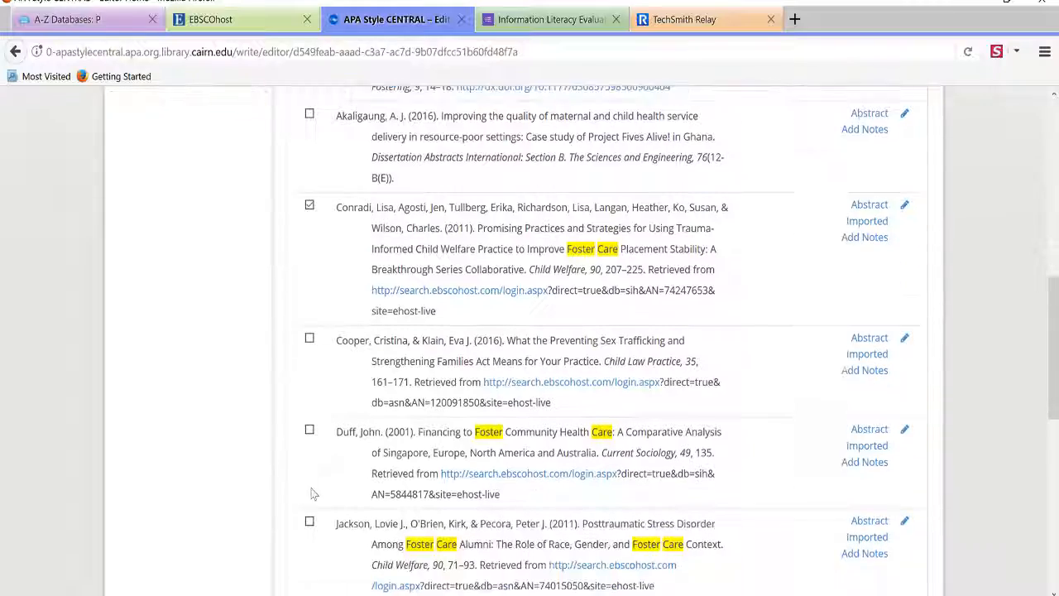
pyautogui.click(309, 418)
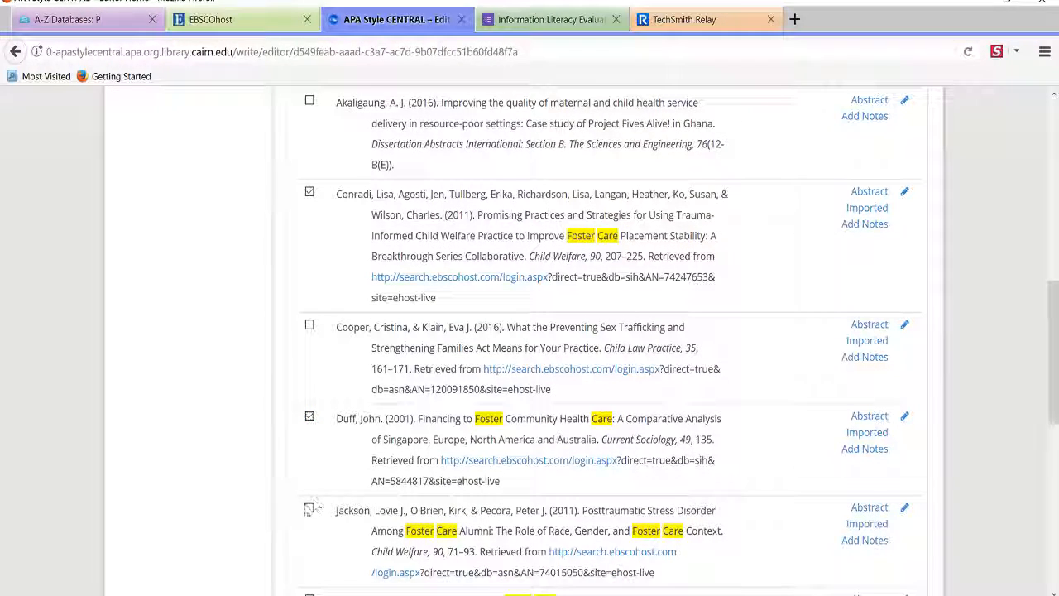
pyautogui.click(309, 509)
pyautogui.scroll(-6, 334, 532)
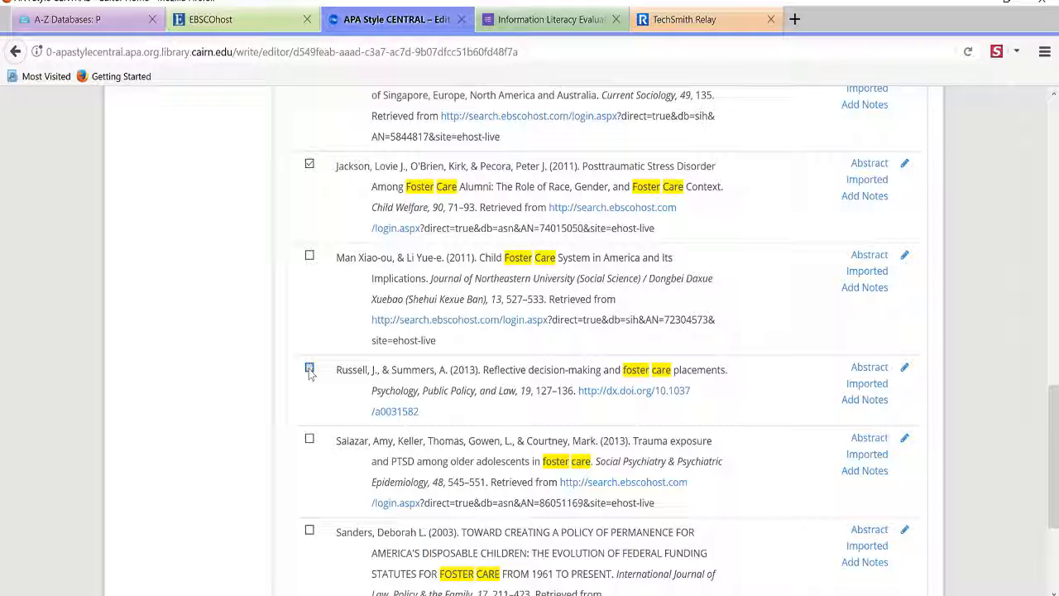
pyautogui.click(311, 440)
pyautogui.click(311, 532)
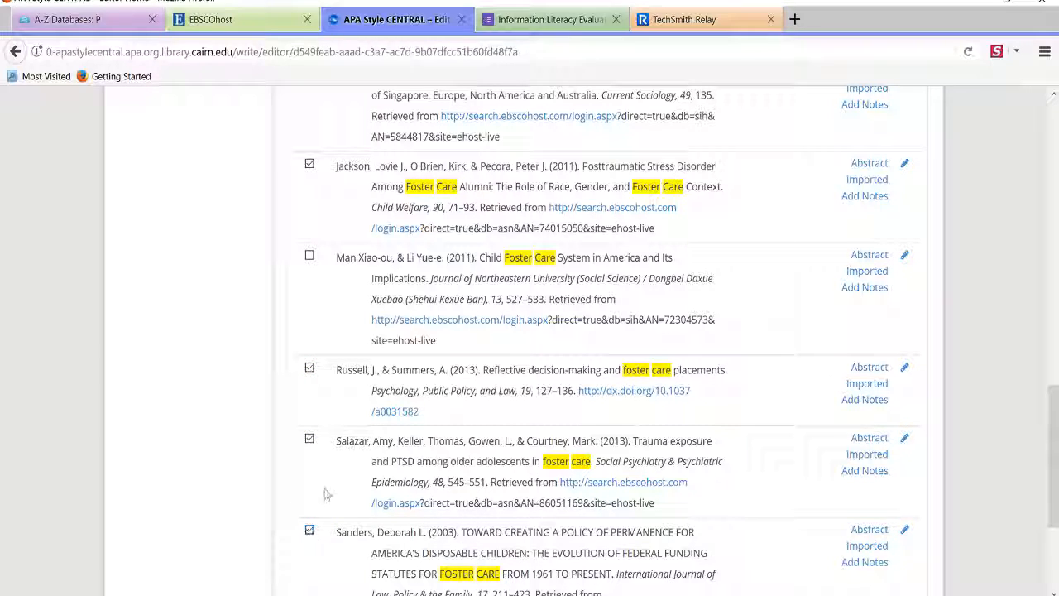
pyautogui.scroll(-2, 324, 489)
pyautogui.scroll(15, 373, 414)
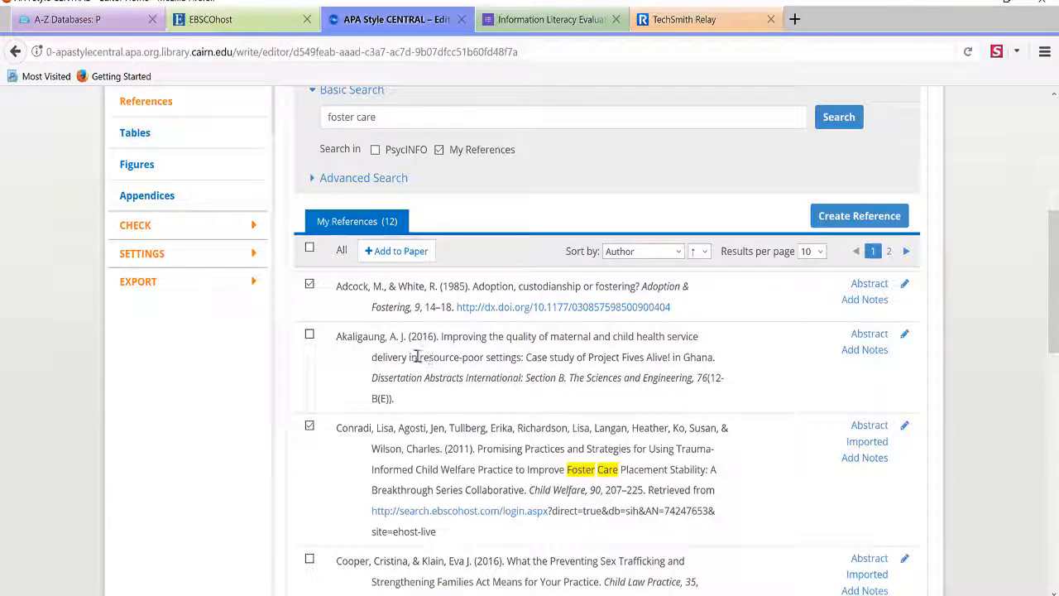
# Add the ticked foster care references to the paper's reference list
pyautogui.click(396, 251)
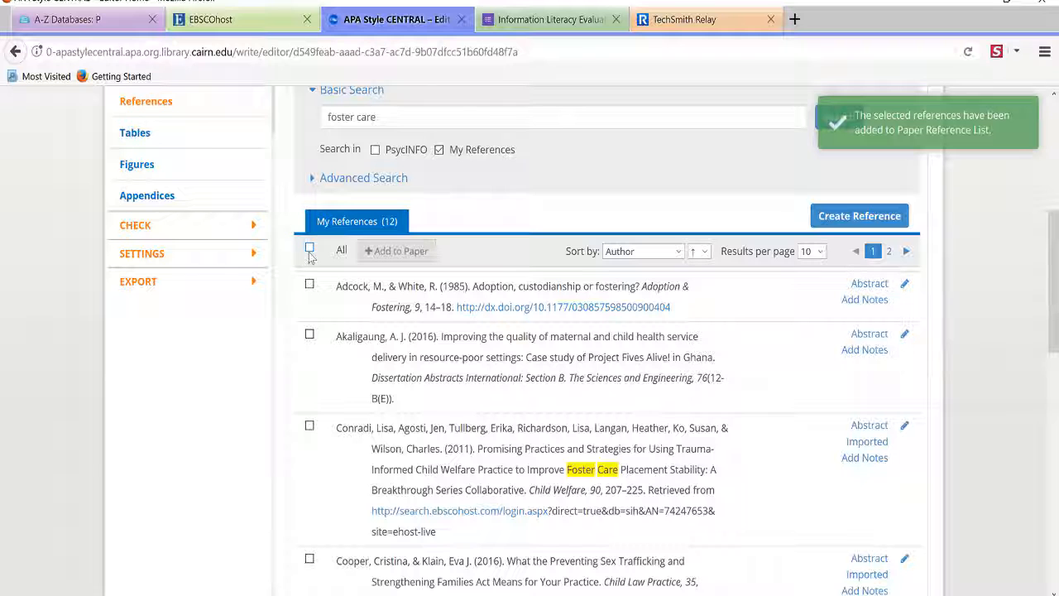
pyautogui.scroll(5, 314, 269)
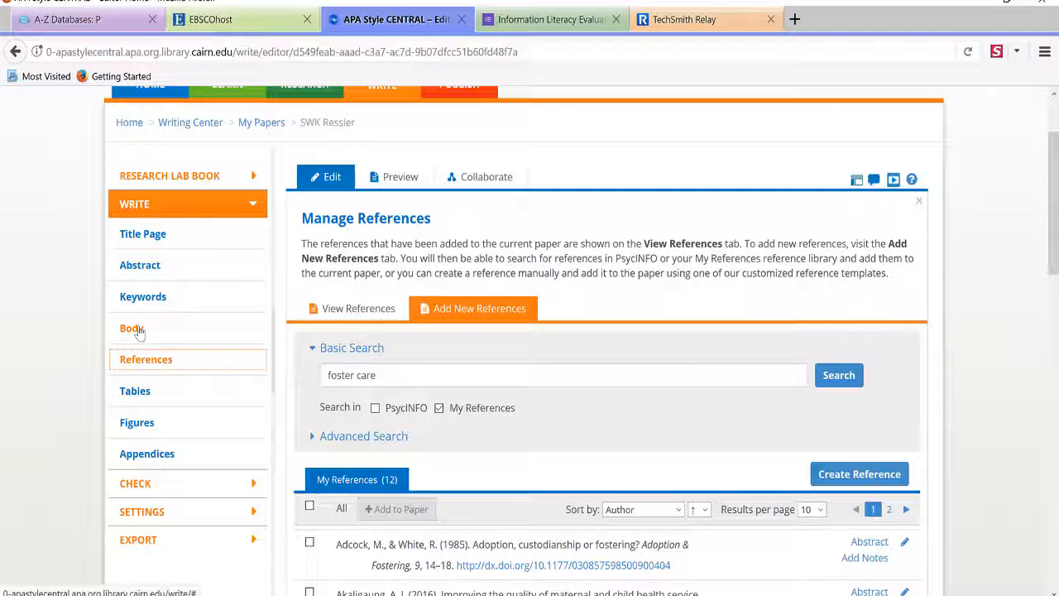
pyautogui.scroll(-5, 132, 330)
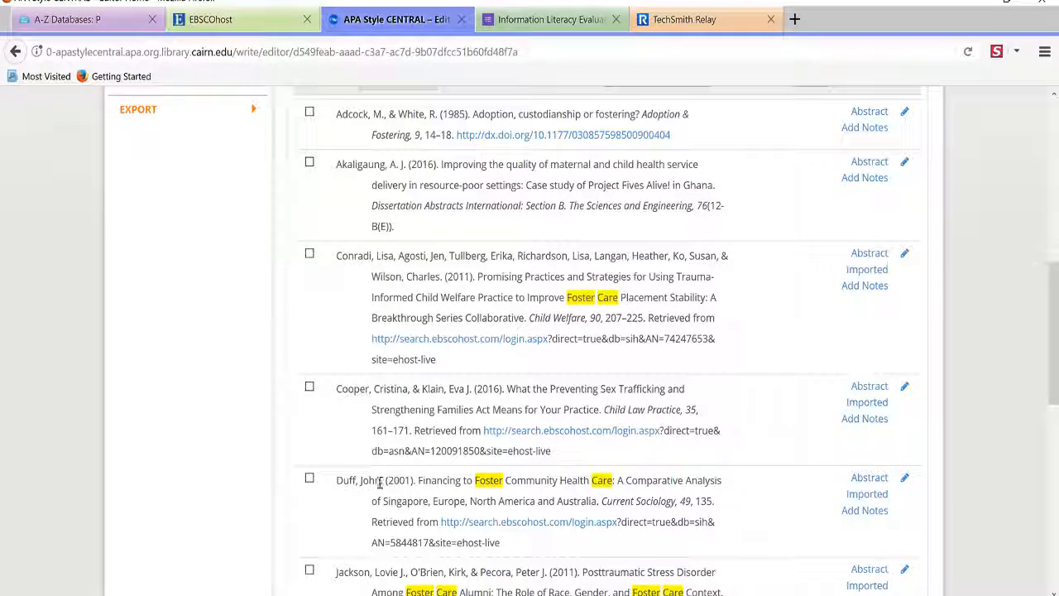
pyautogui.scroll(2, 259, 438)
pyautogui.scroll(6, 258, 437)
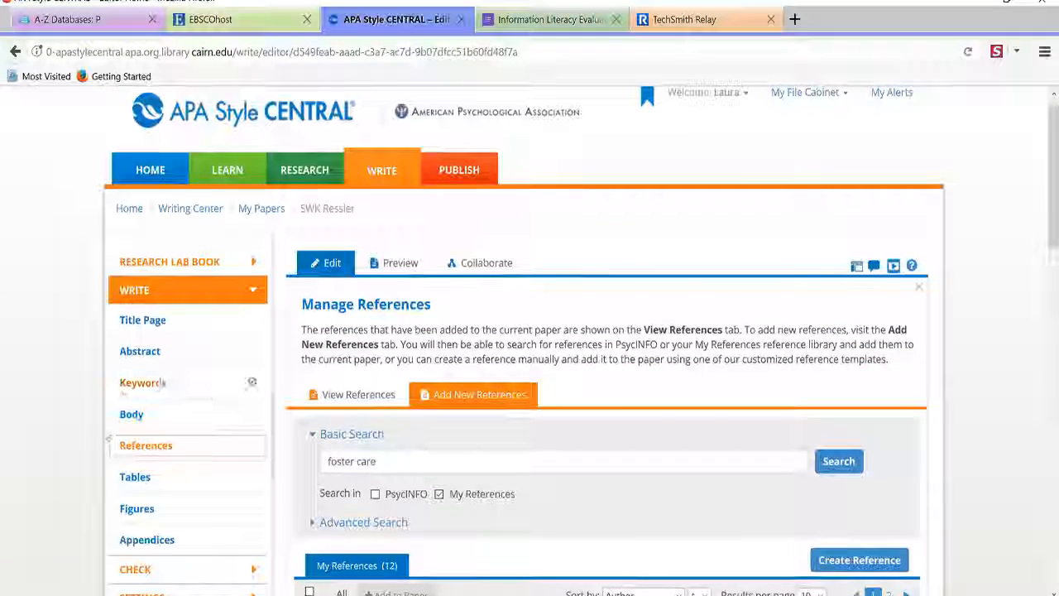
# Finish the body's opening sentence with 'of an overhaul.'
pyautogui.click(134, 416)
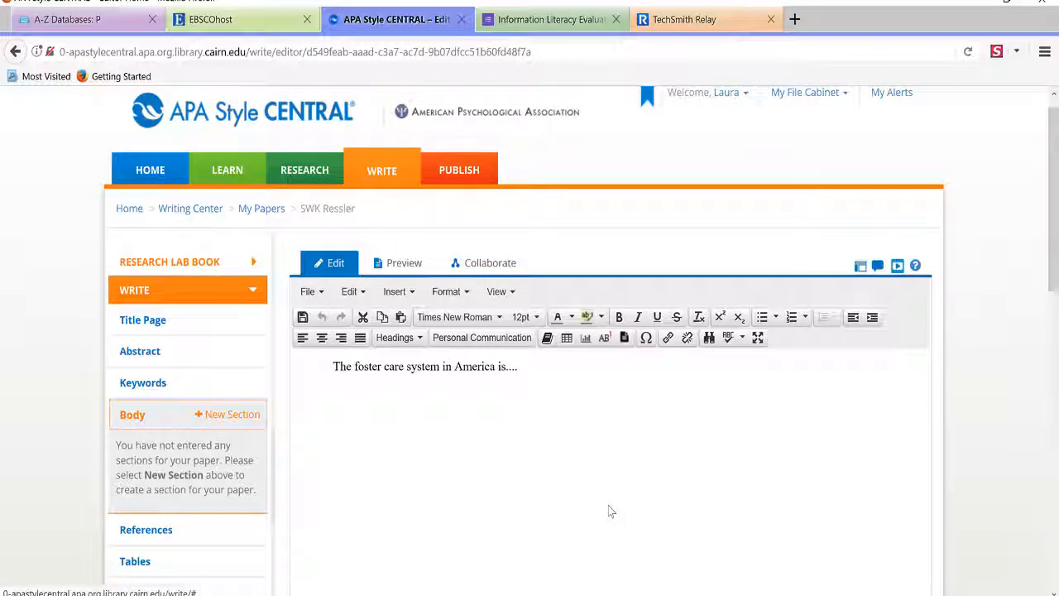
pyautogui.scroll(-3, 609, 506)
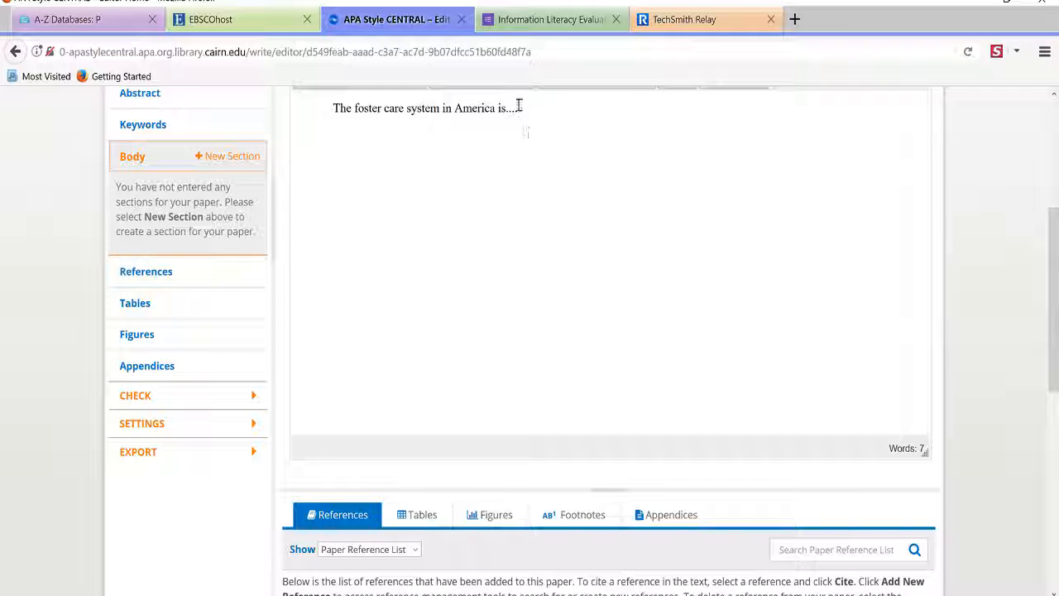
pyautogui.click(558, 309)
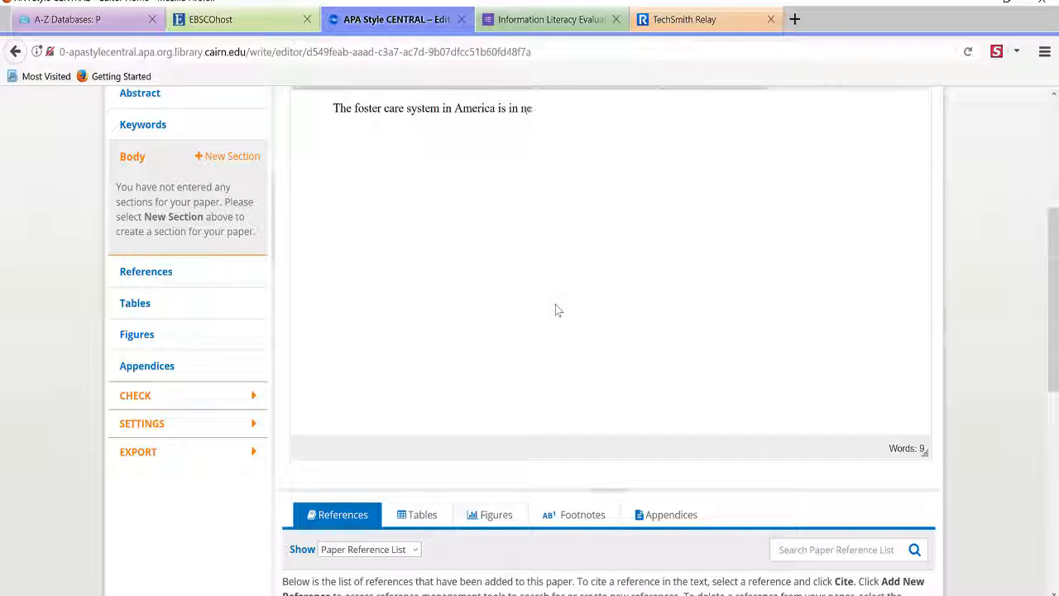
pyautogui.write('of an overhaul.')
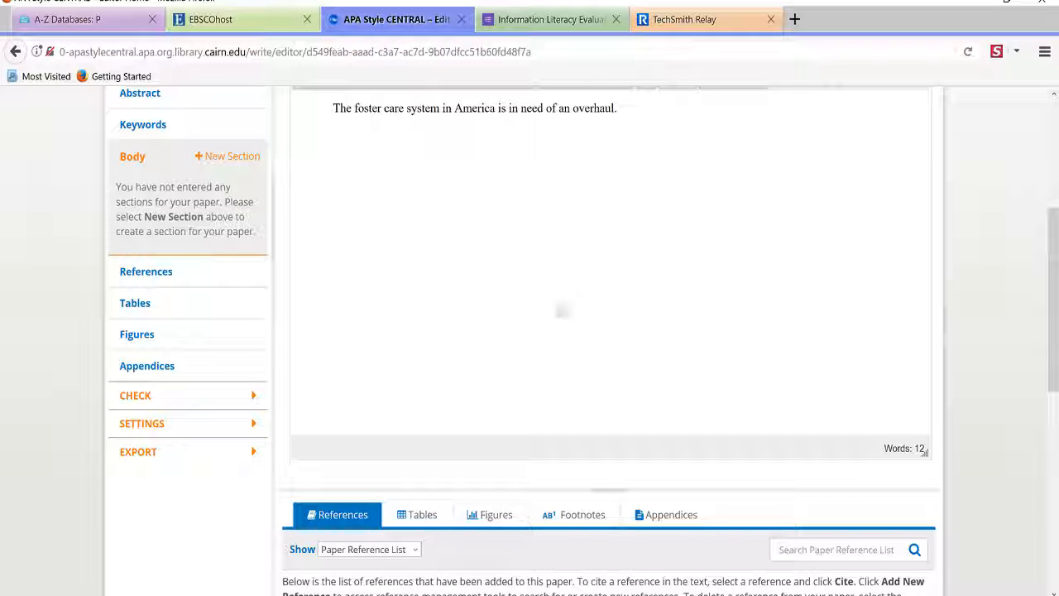
# Fix the typo in Adcock and continue the new sentence as 'Adcock and White said'
pyautogui.scroll(-5, 613, 481)
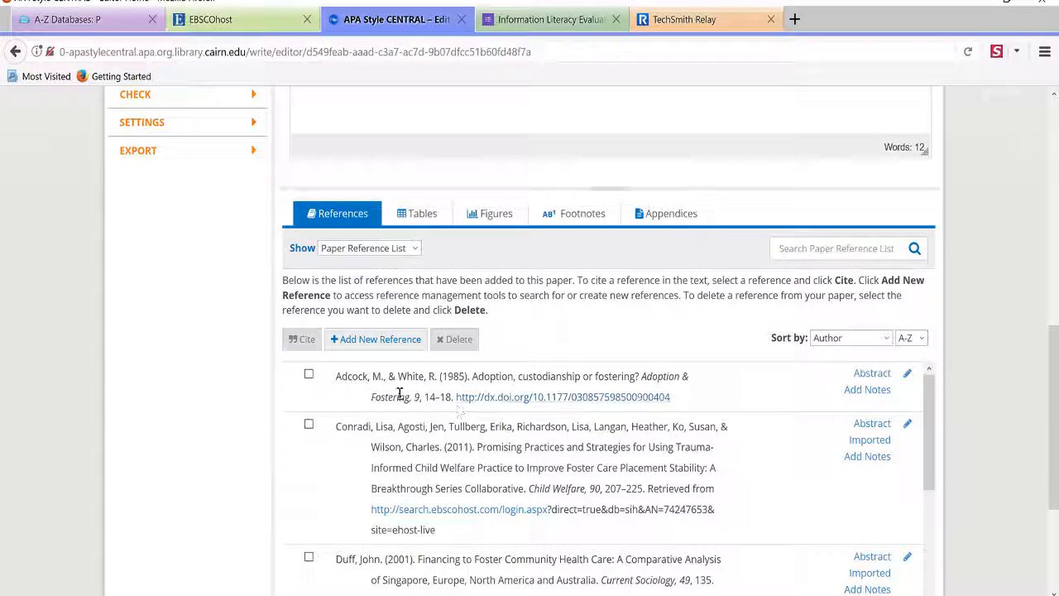
pyautogui.scroll(1, 668, 401)
pyautogui.scroll(5, 668, 401)
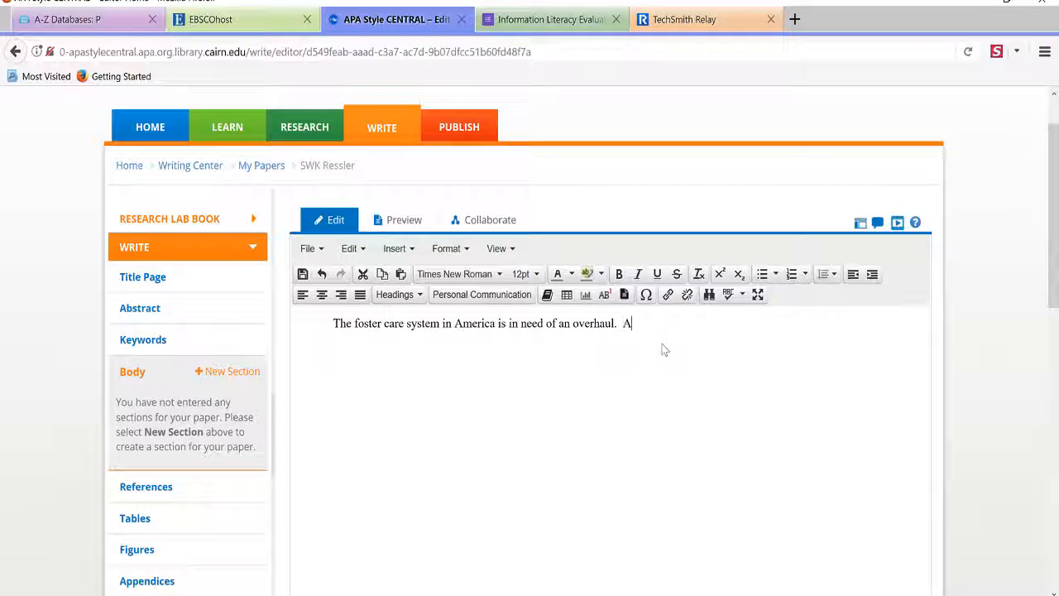
pyautogui.press('BackSpace')
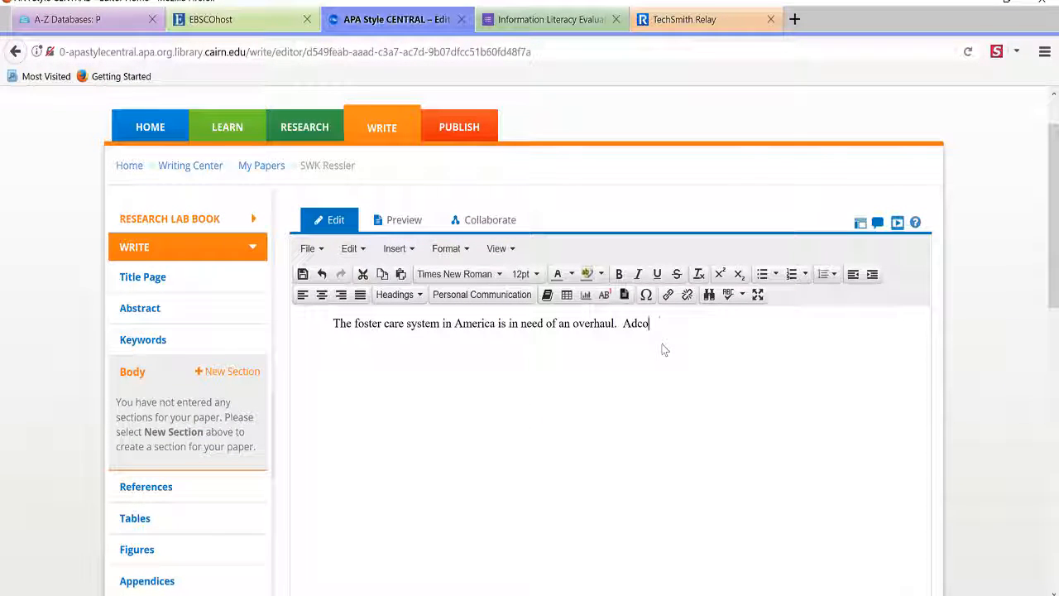
pyautogui.write('ck and White')
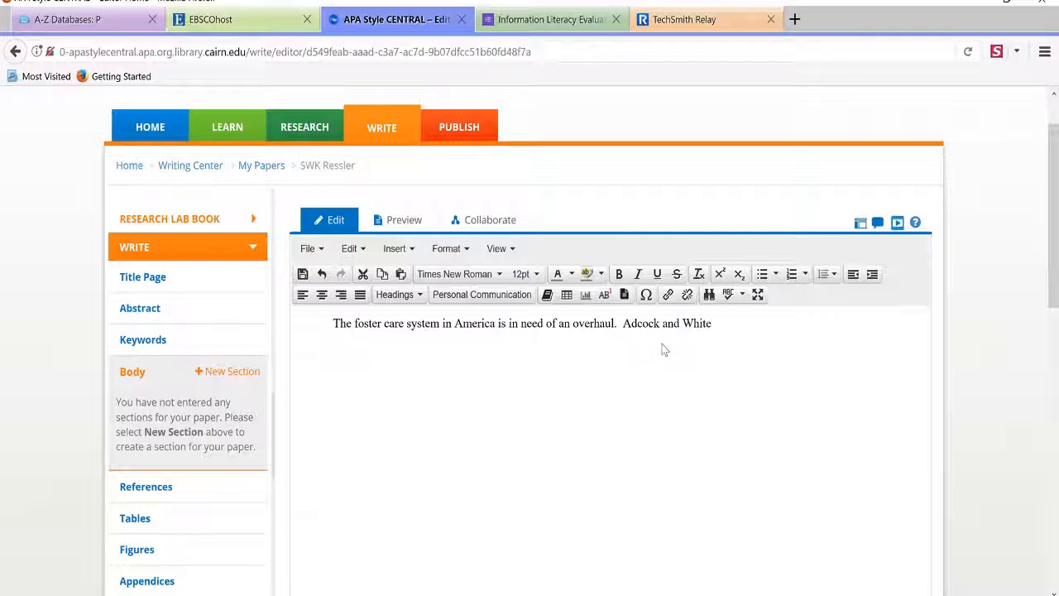
pyautogui.write(' said...')
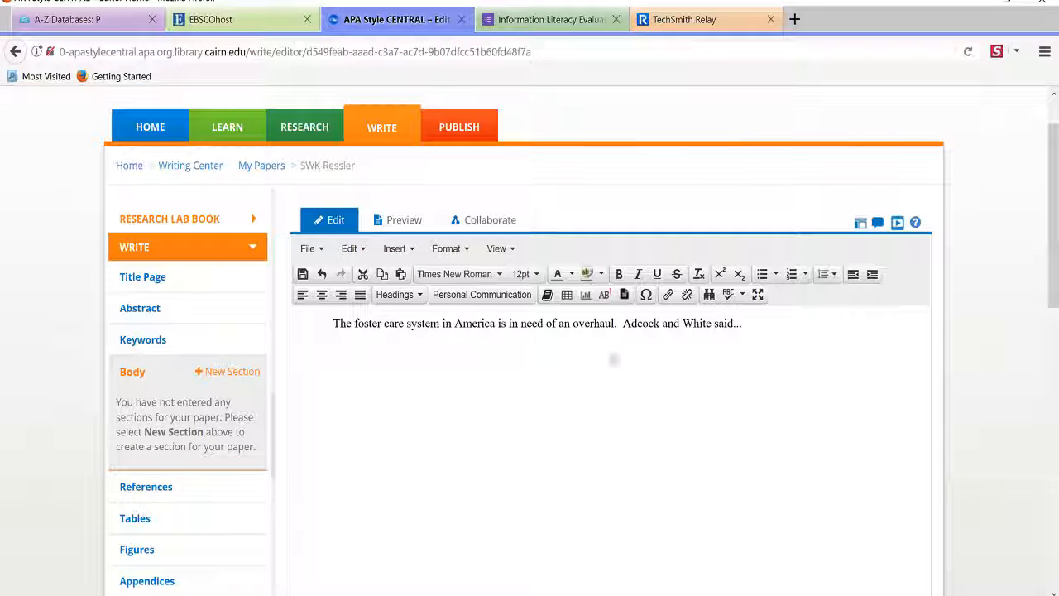
pyautogui.scroll(-3, 560, 360)
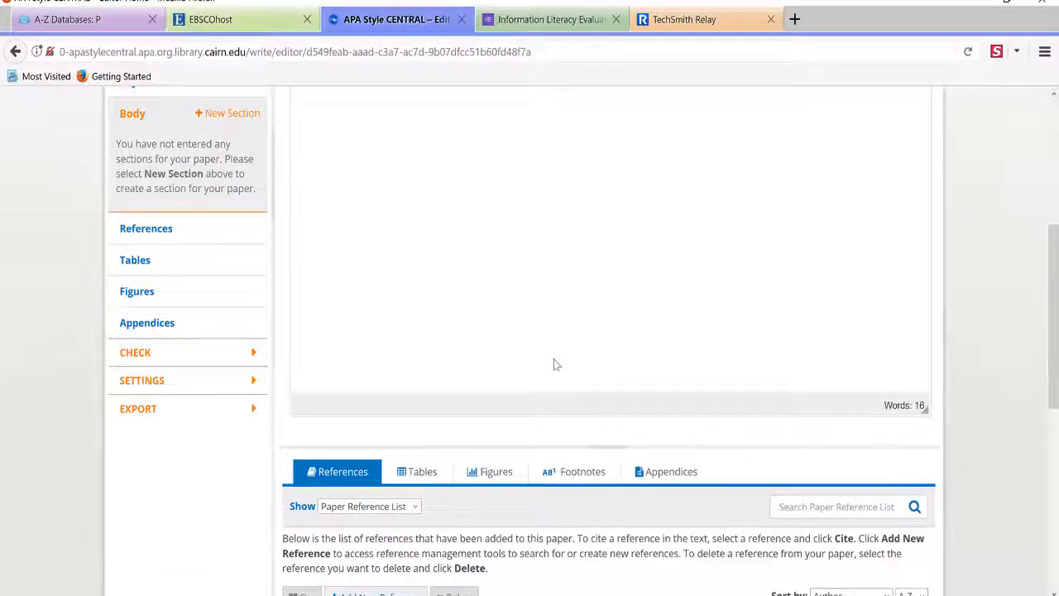
# Cite the Adcock and White reference as a narrative direct quotation from page 234
pyautogui.scroll(-2, 554, 365)
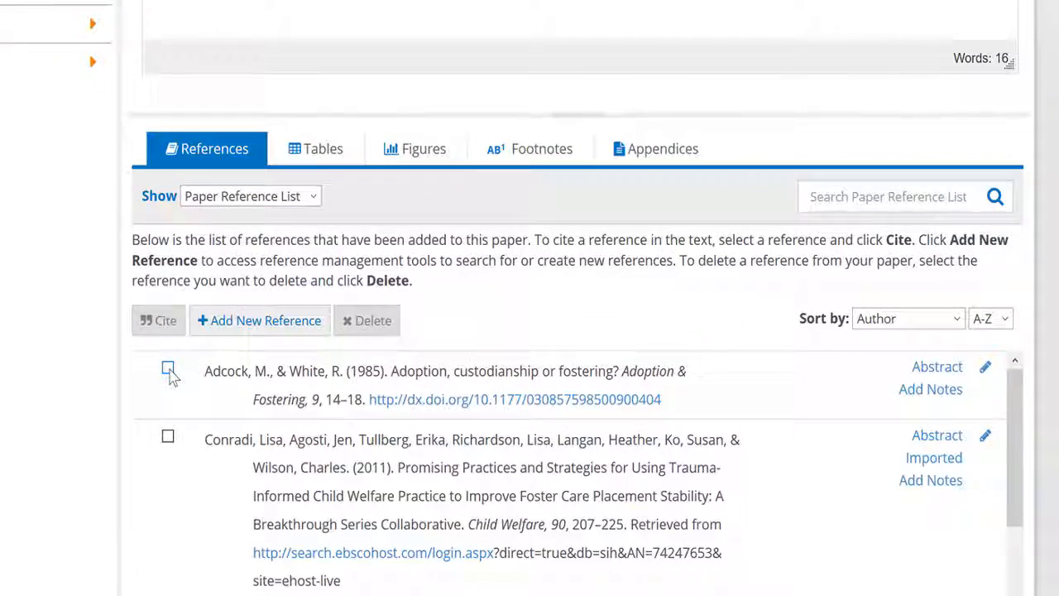
pyautogui.click(306, 447)
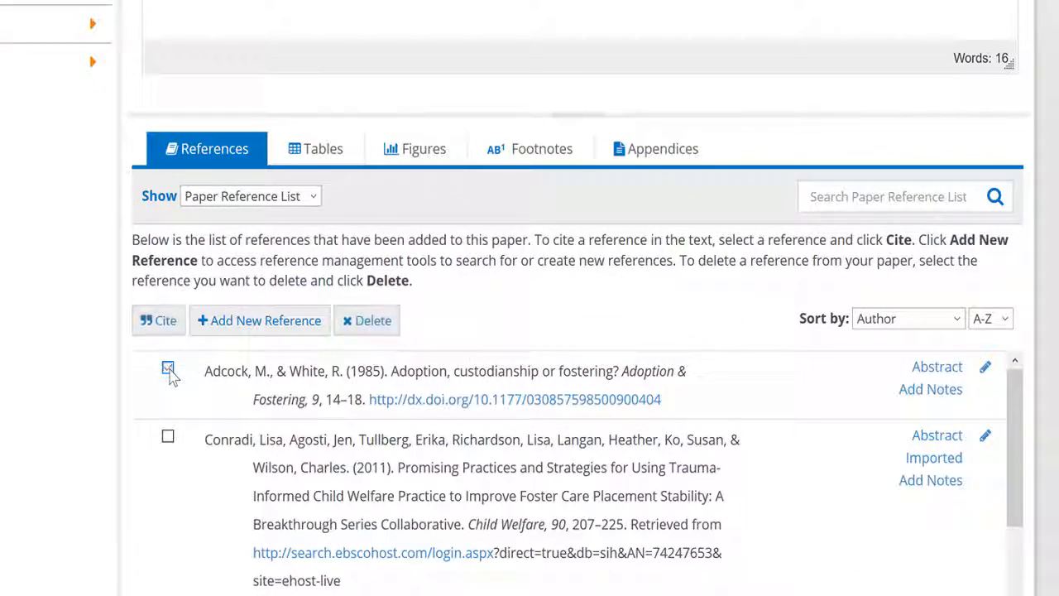
pyautogui.click(156, 320)
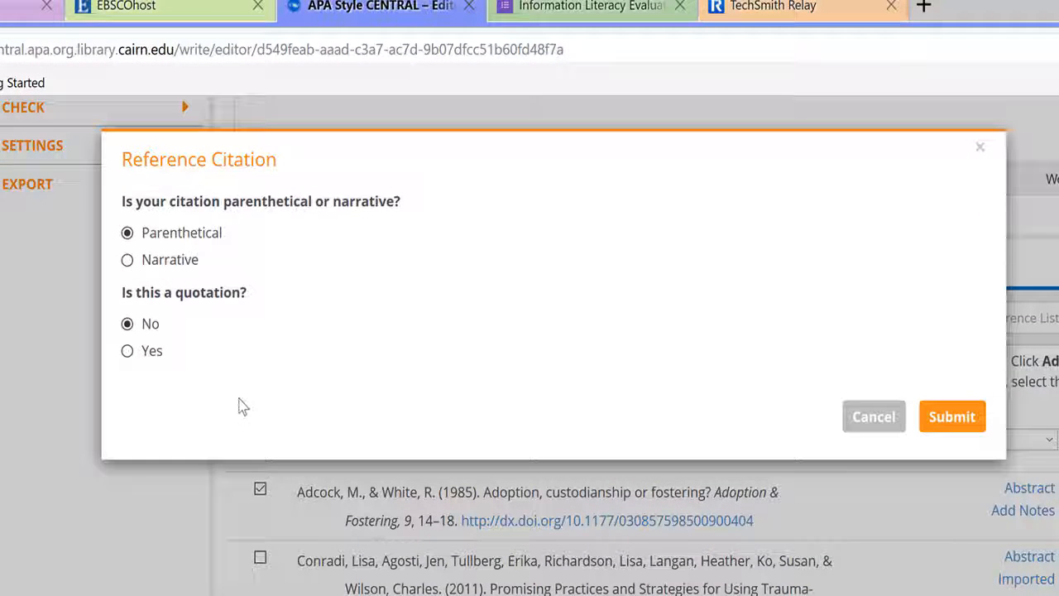
pyautogui.moveTo(166, 248)
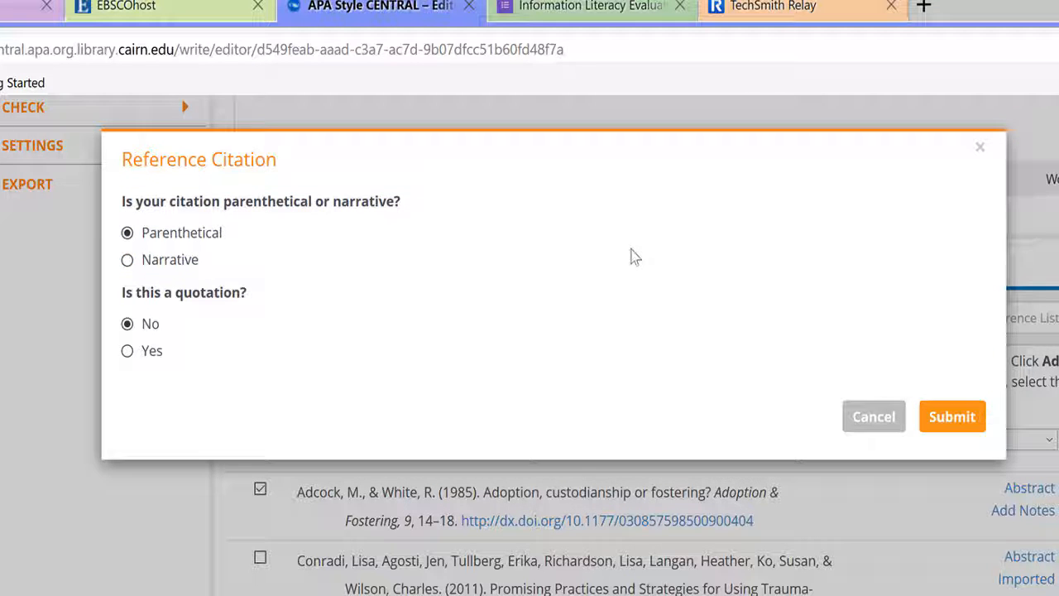
pyautogui.click(168, 262)
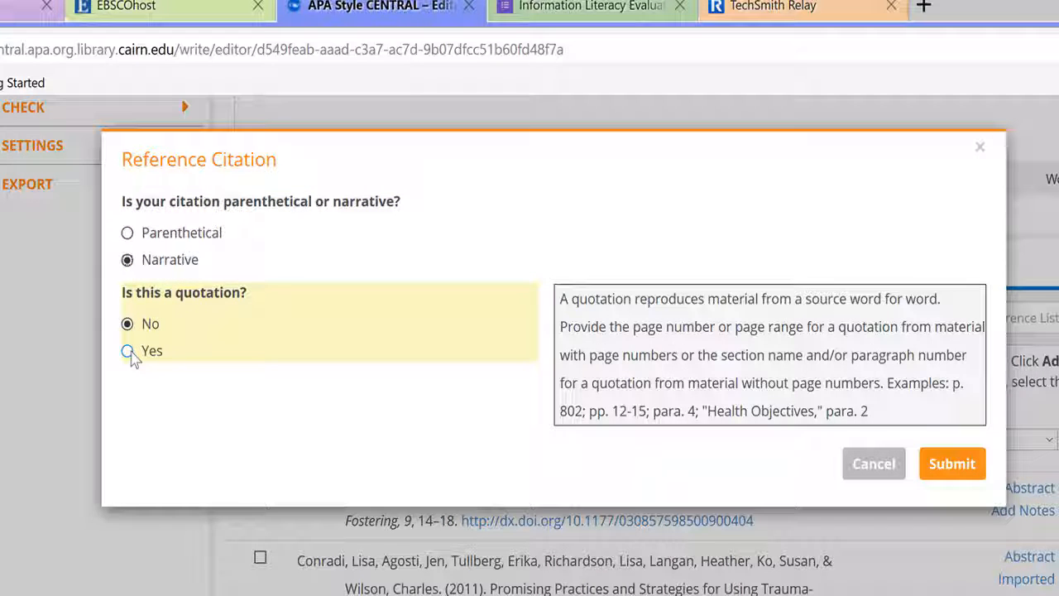
pyautogui.click(129, 352)
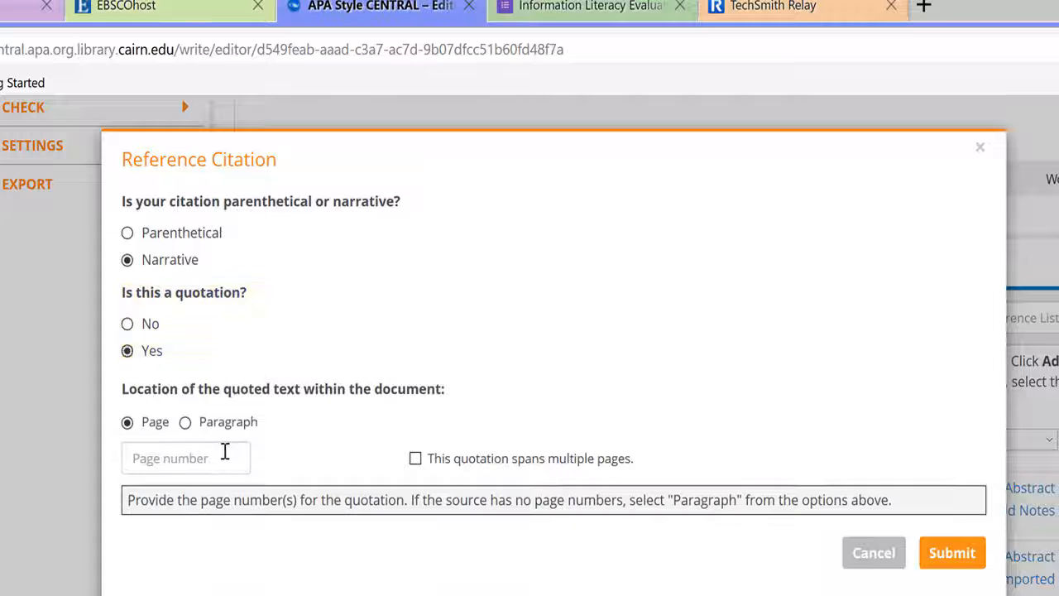
pyautogui.click(215, 460)
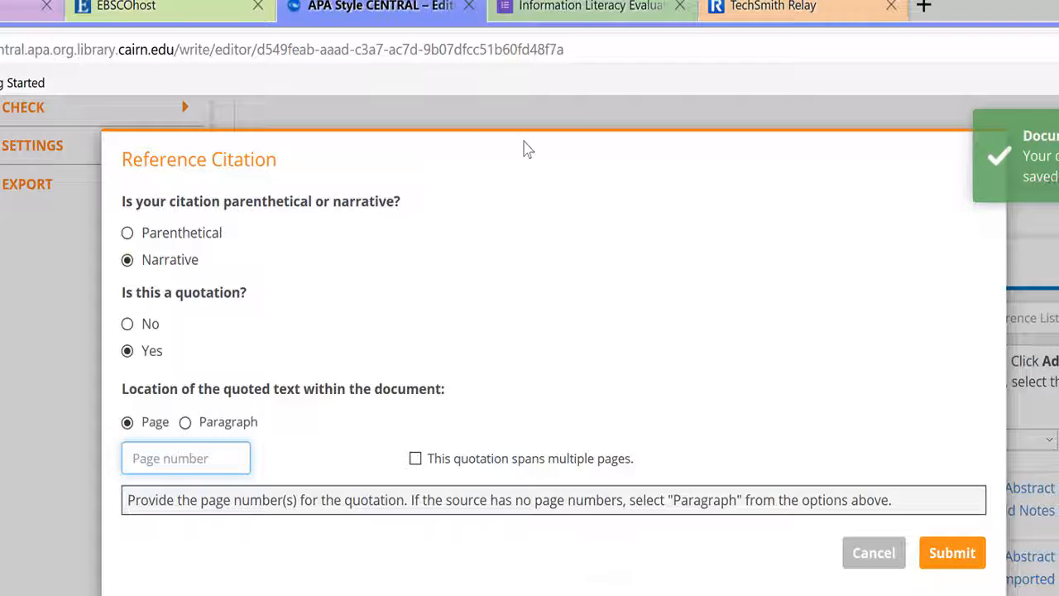
pyautogui.moveTo(525, 143); pyautogui.dragTo(505, 193)
pyautogui.click(229, 457)
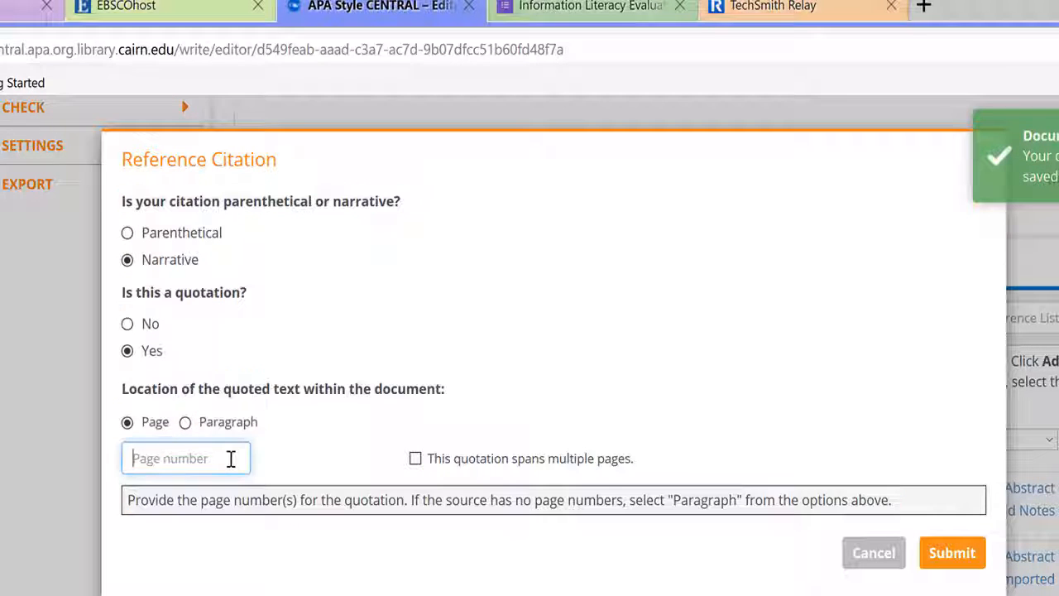
pyautogui.write('234')
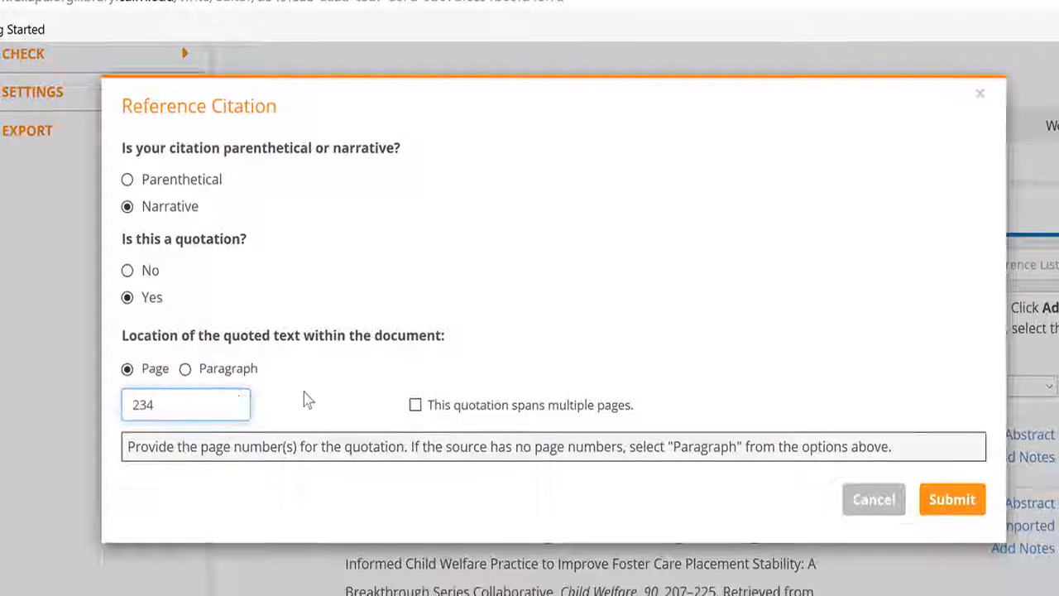
pyautogui.click(960, 501)
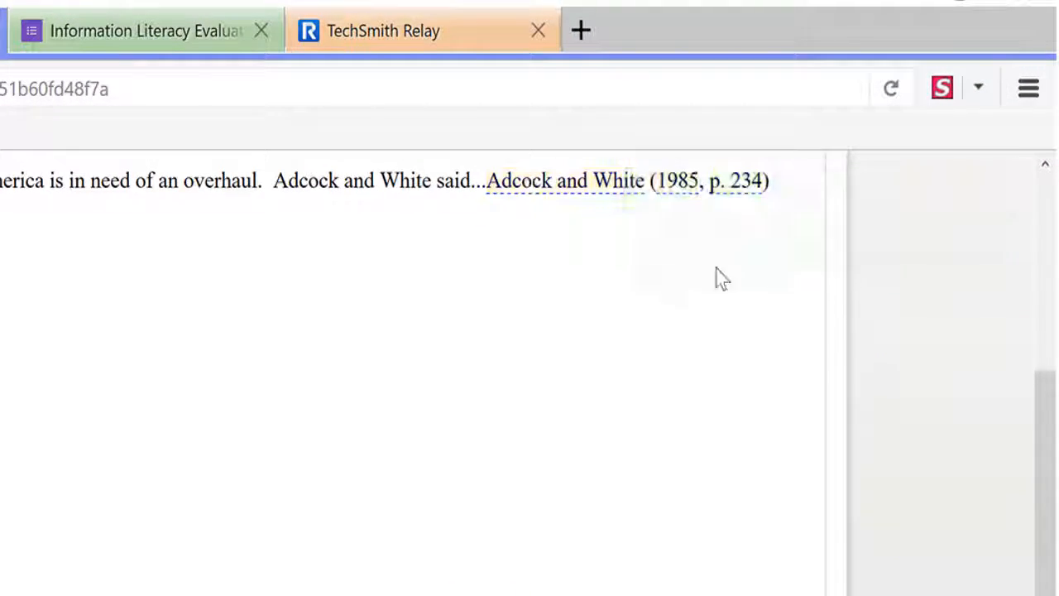
# Scroll the body to confirm 'Adcock and White (1985, p. 234)' was inserted
pyautogui.scroll(-3, 379, 515)
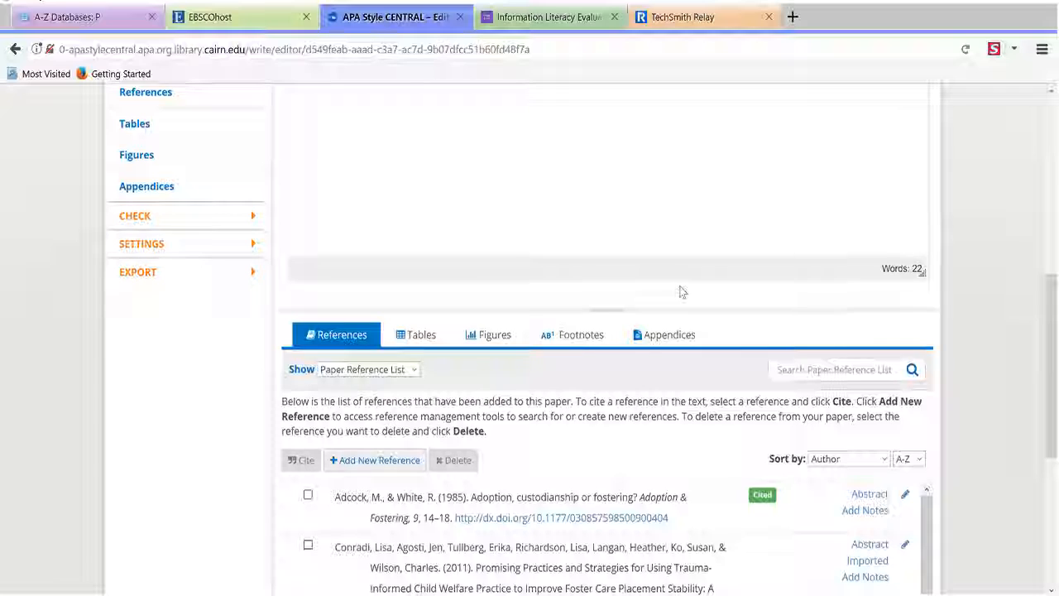
pyautogui.scroll(5, 682, 291)
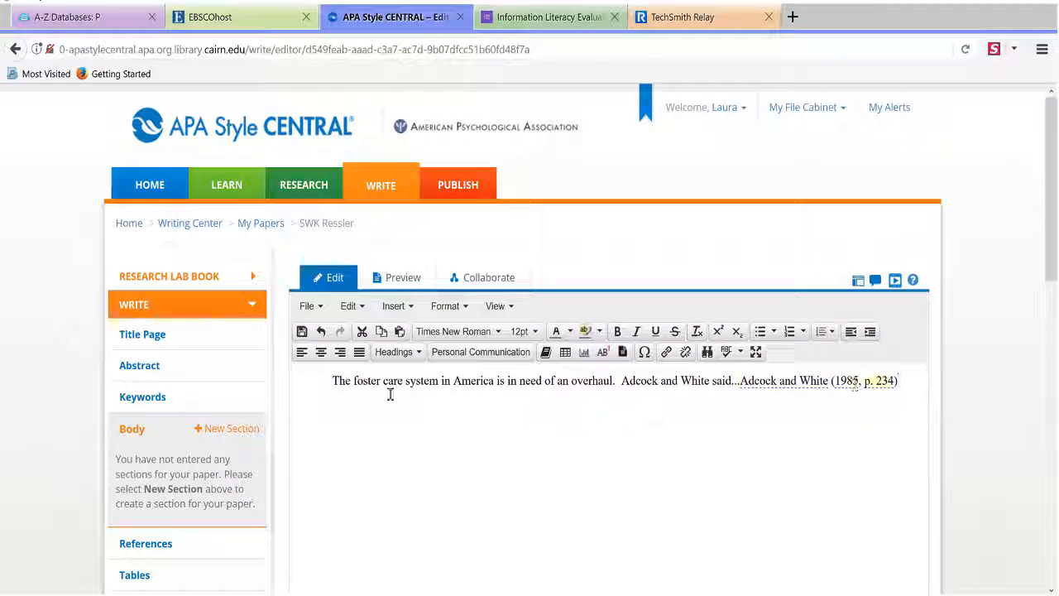
pyautogui.scroll(-3, 60, 316)
pyautogui.scroll(-1, 59, 316)
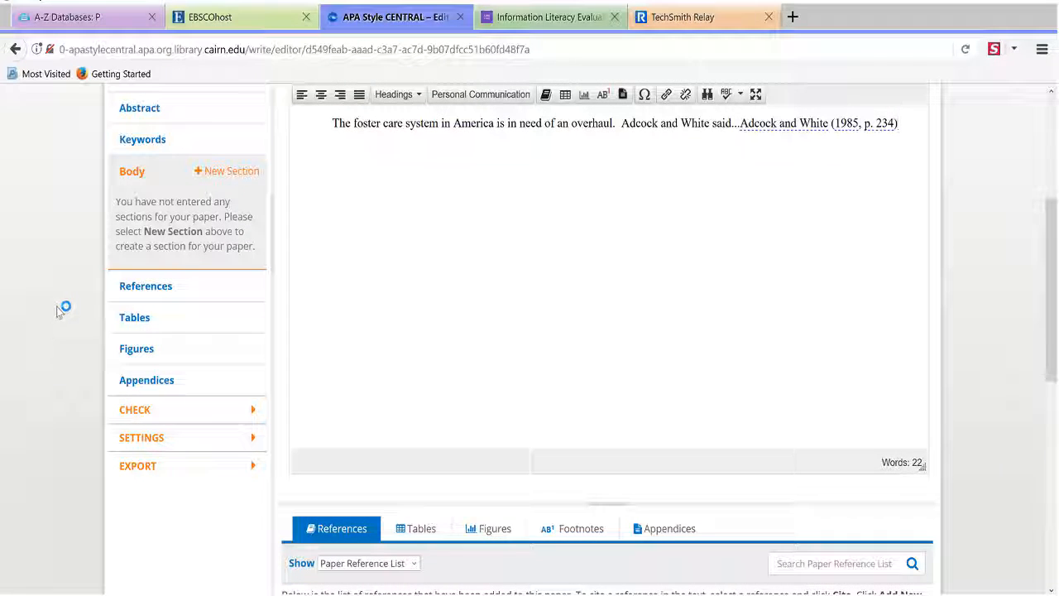
pyautogui.moveTo(605, 594)
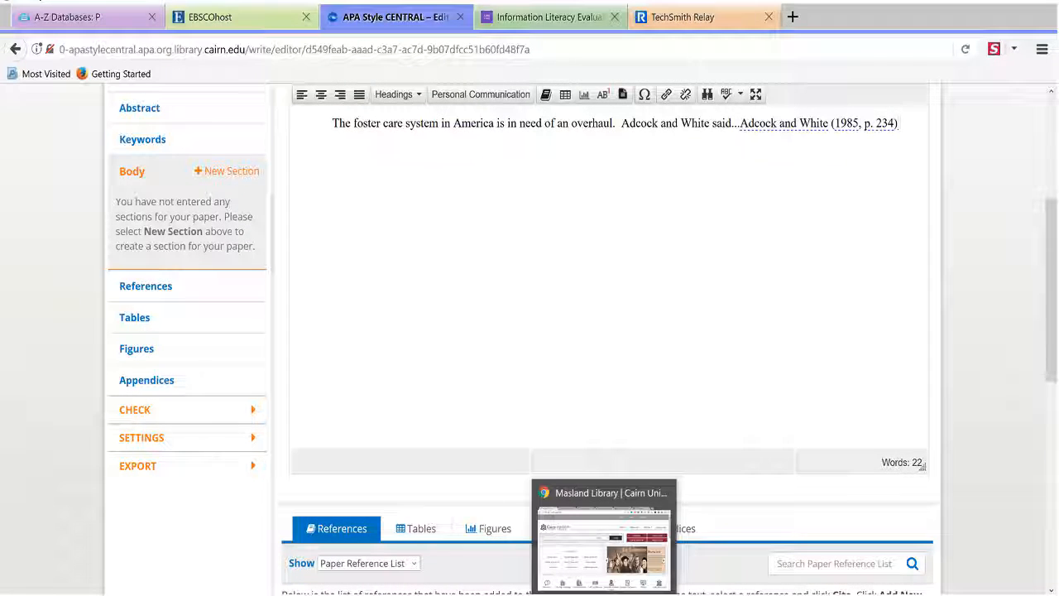